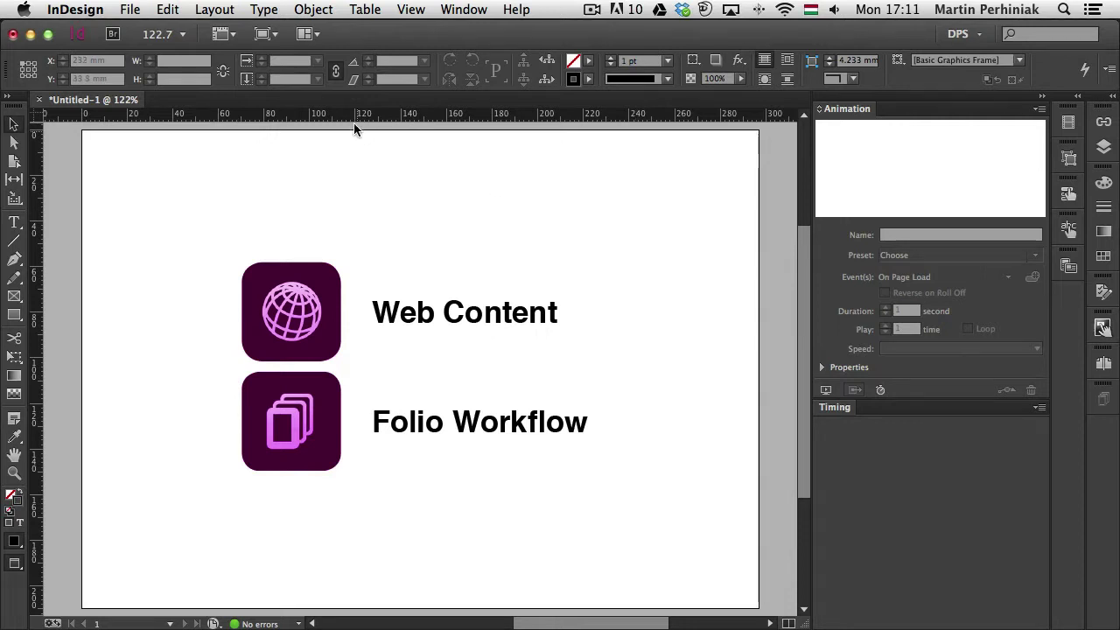
- Review the Flash Player (SWF) export options, then cancel the export
click(140, 14)
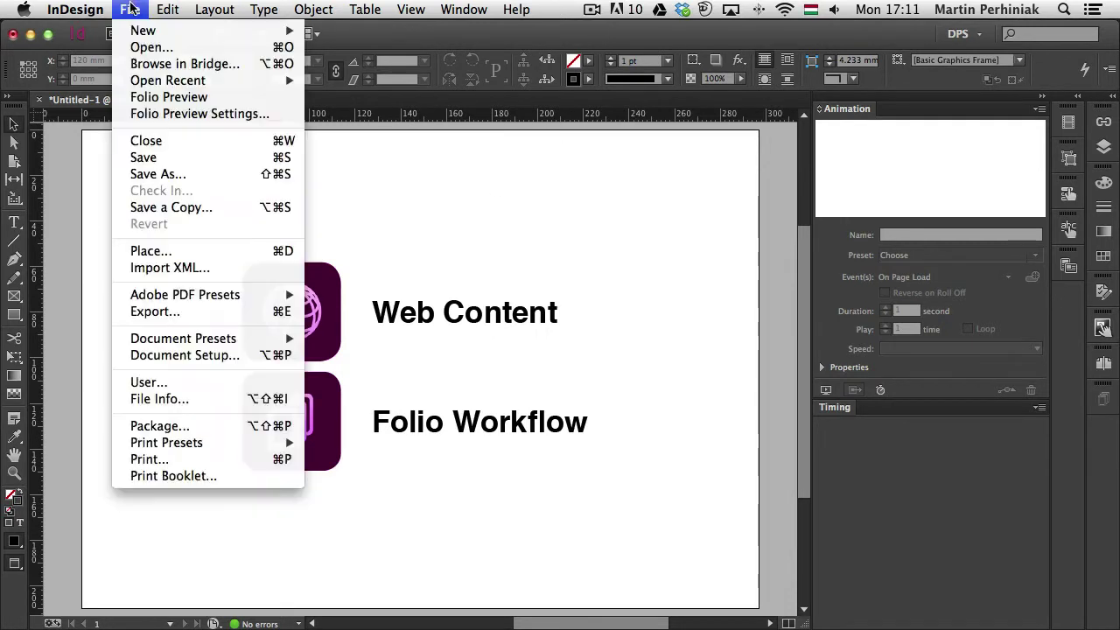
click(183, 311)
click(523, 565)
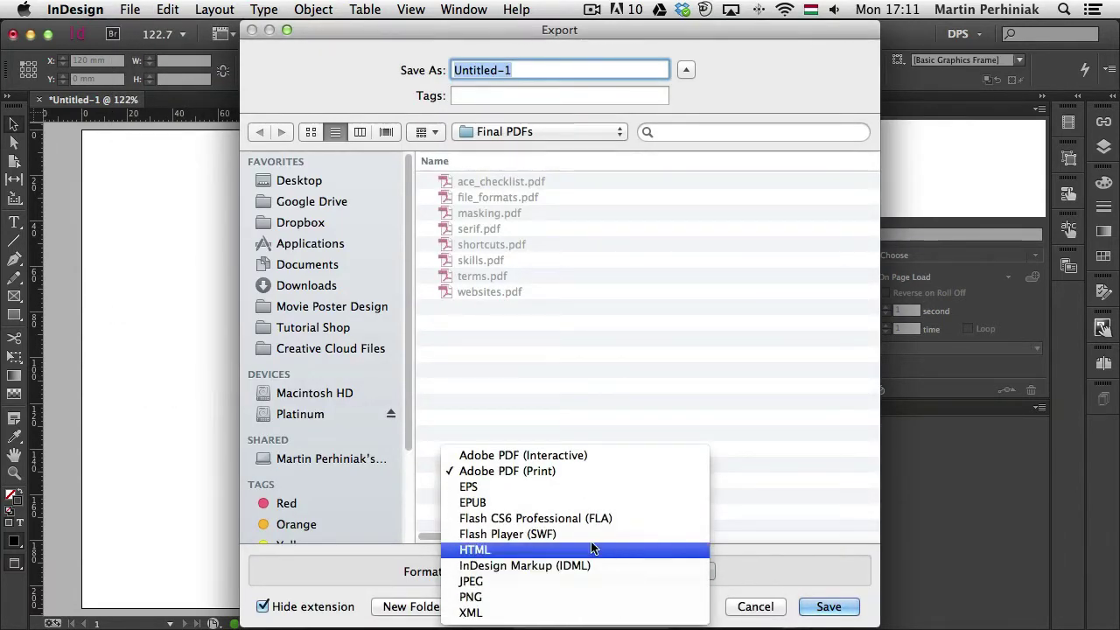
click(519, 534)
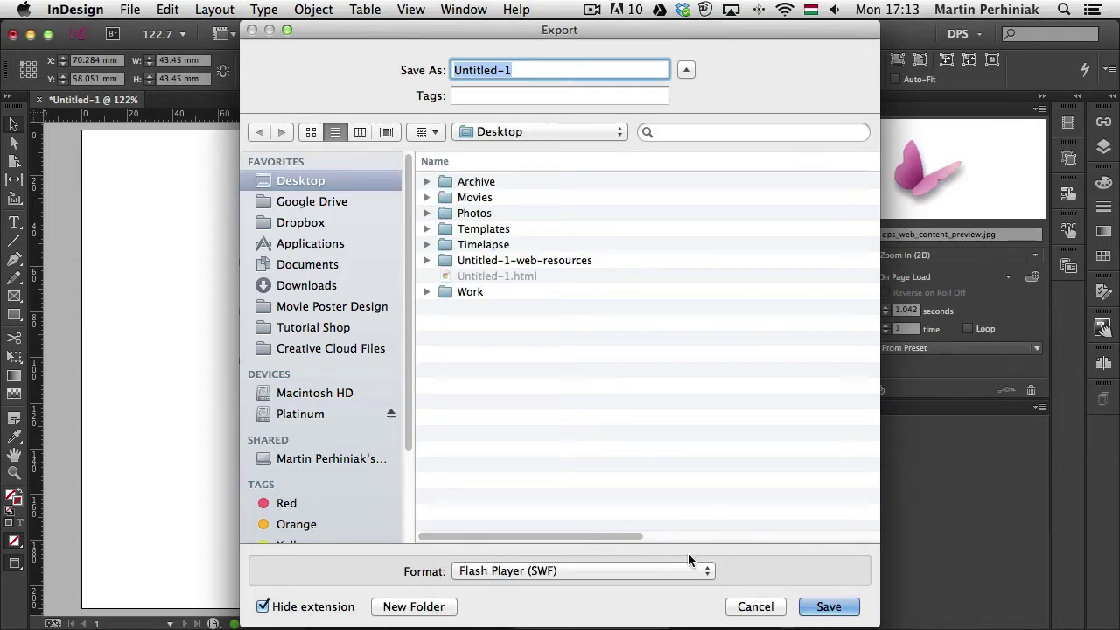
click(829, 606)
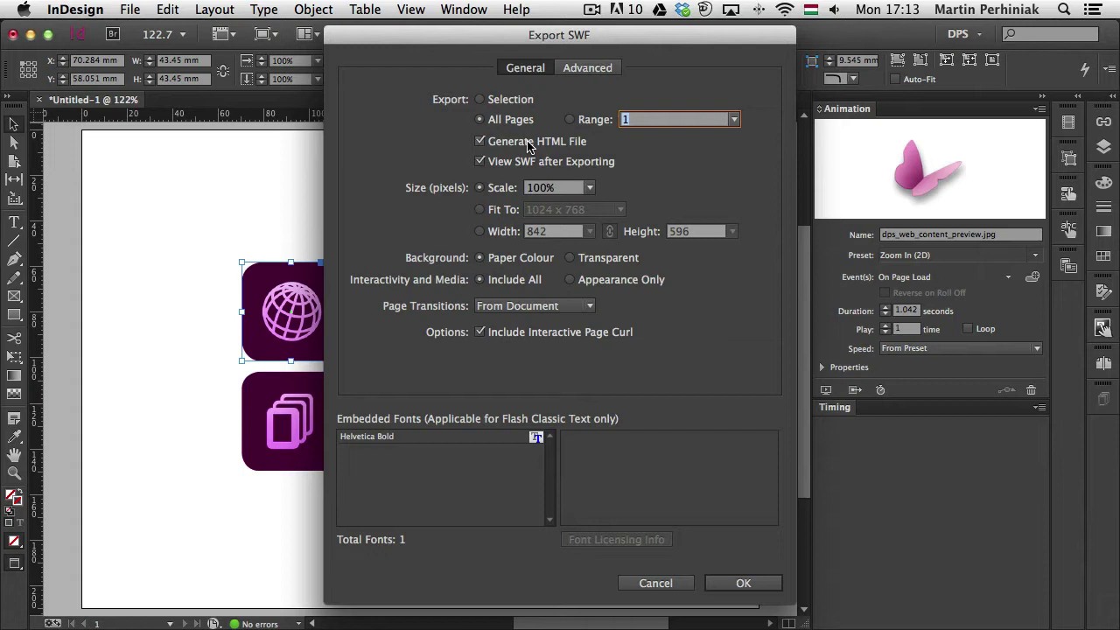
click(529, 70)
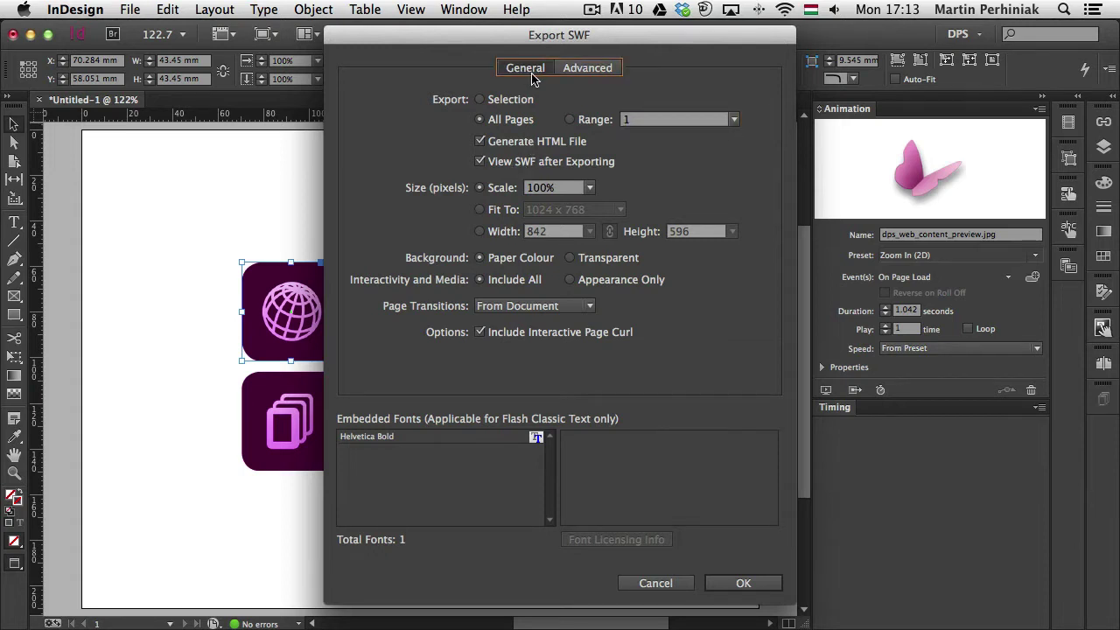
click(592, 77)
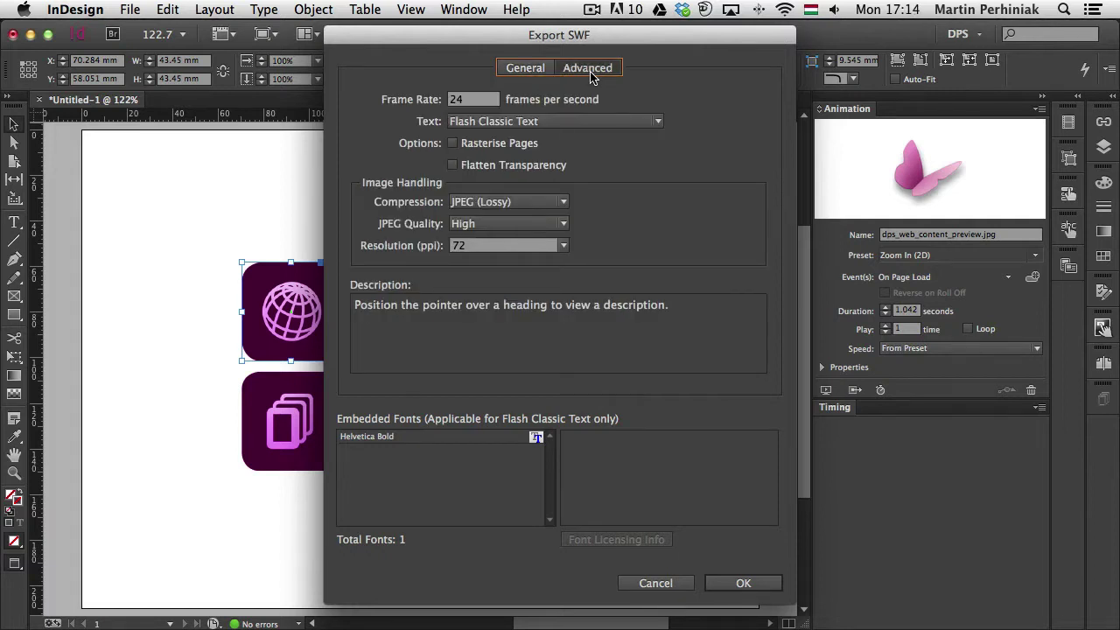
mouse_move(382, 221)
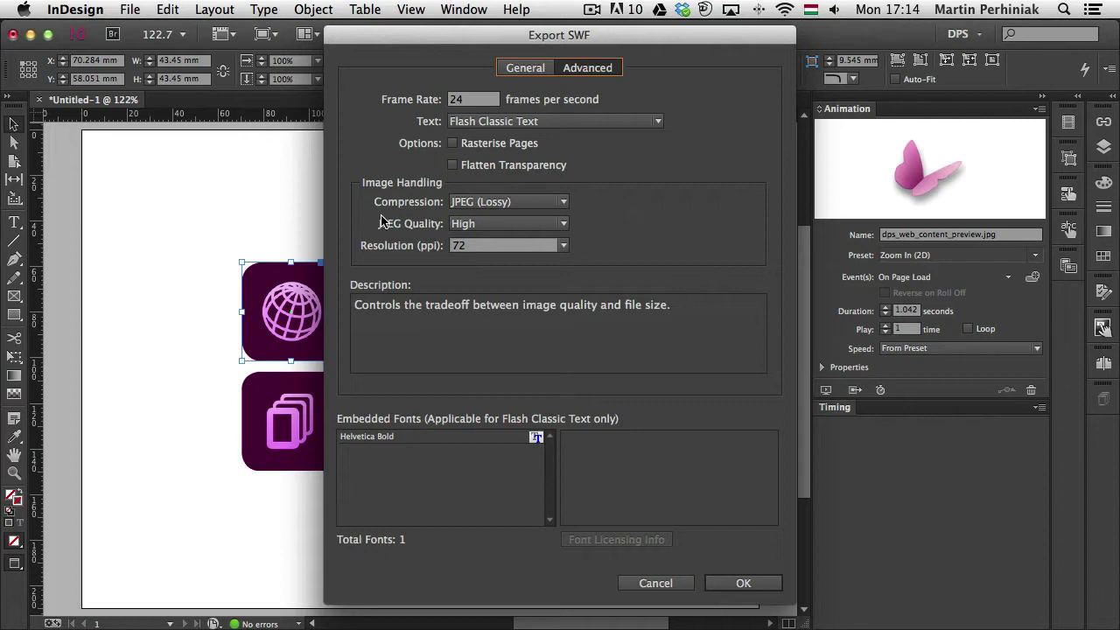
key(Escape)
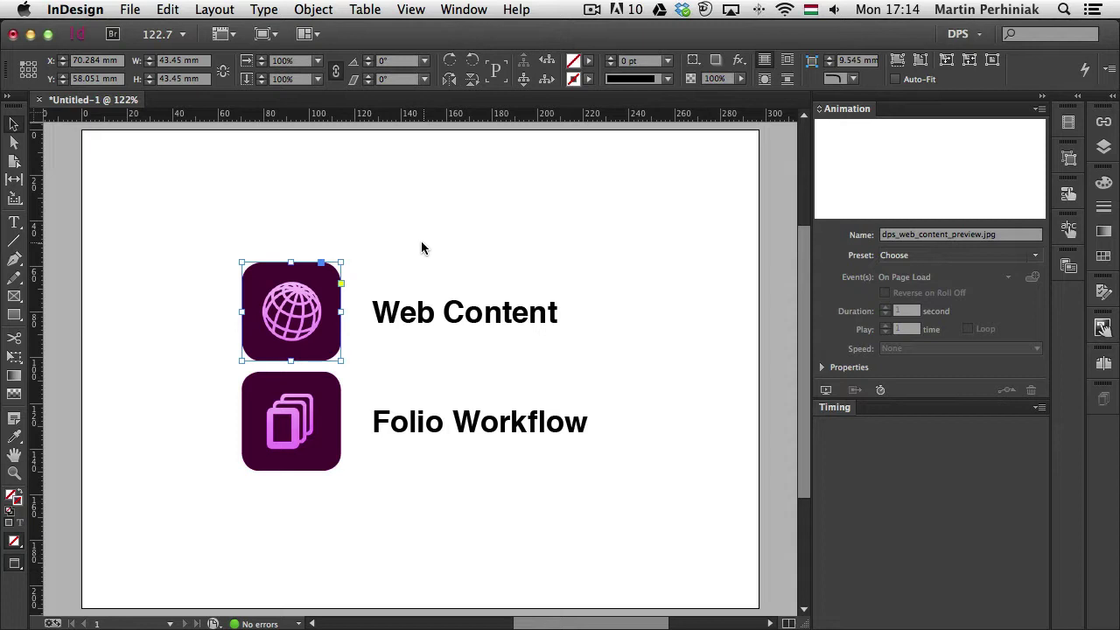
- Apply the Zoom In (2D) animation preset to the globe icon
mouse_move(315, 326)
click(1040, 260)
mouse_move(1041, 263)
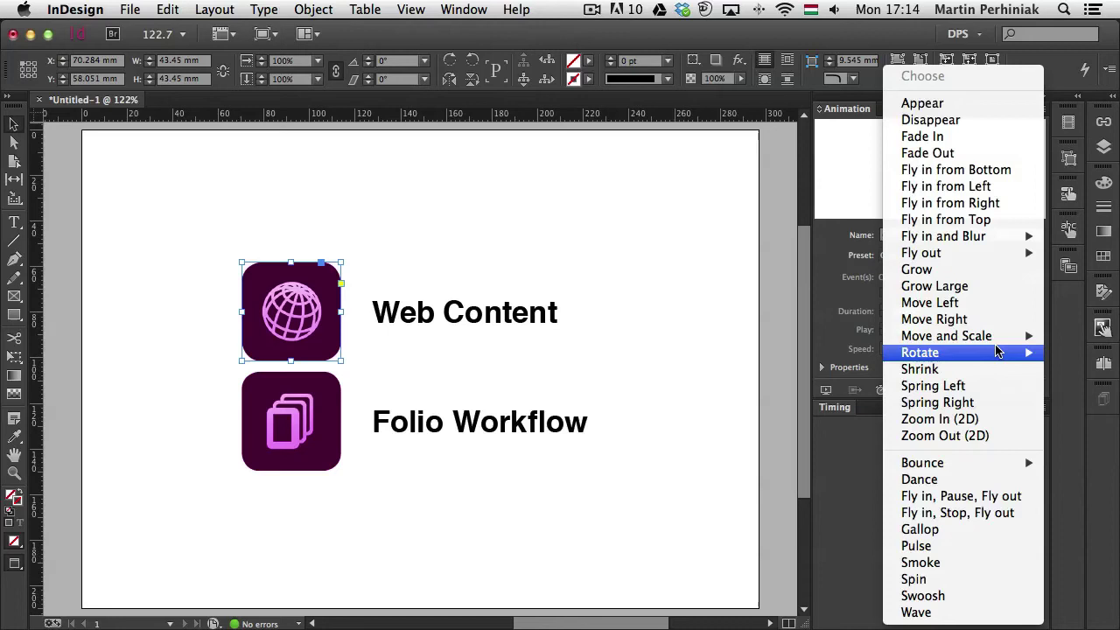
mouse_move(991, 339)
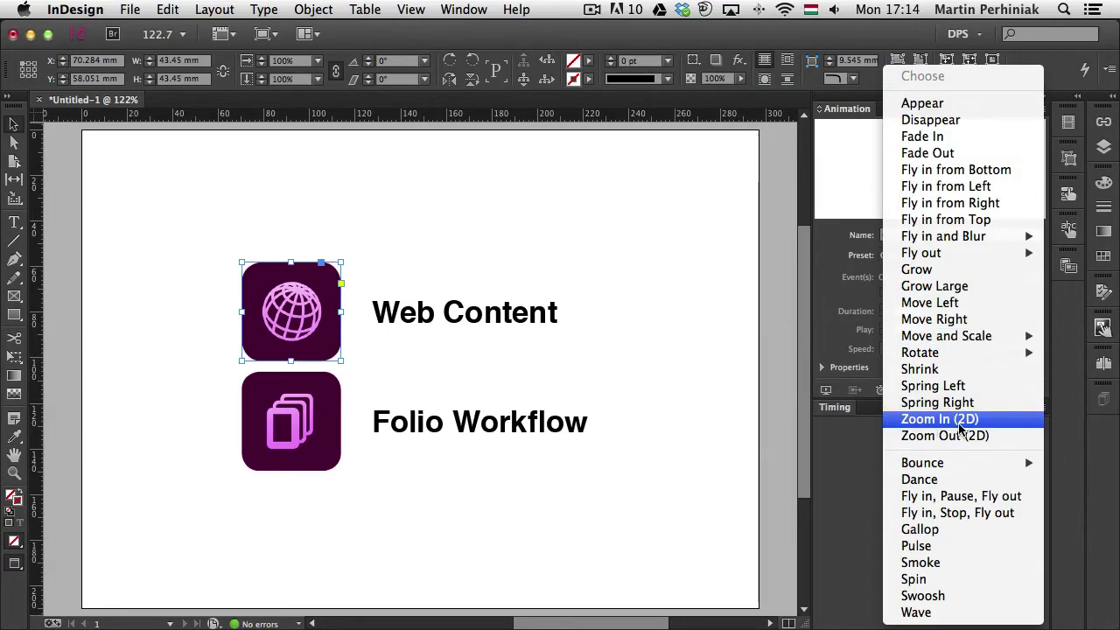
click(960, 421)
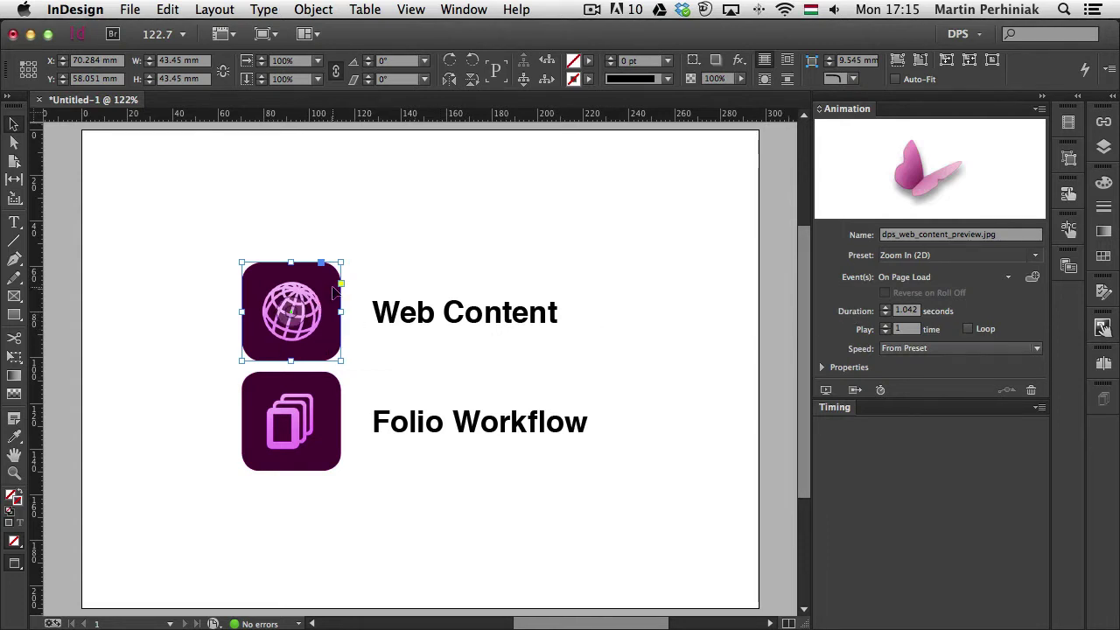
- Play and replay the globe icon's zoom-in in SWF Preview, then close it
click(825, 391)
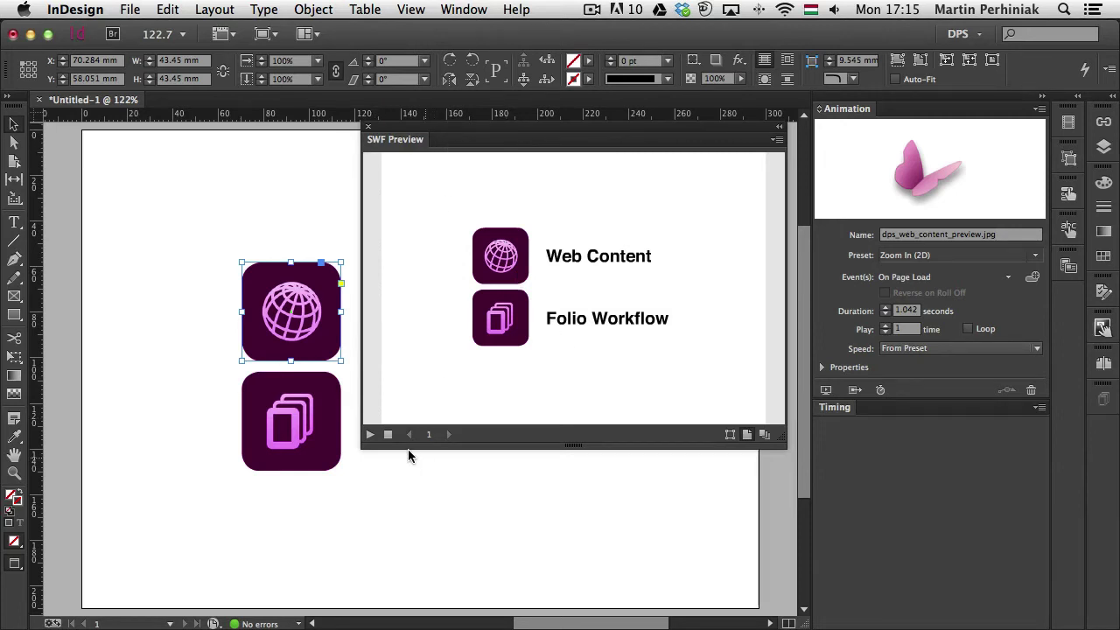
click(369, 437)
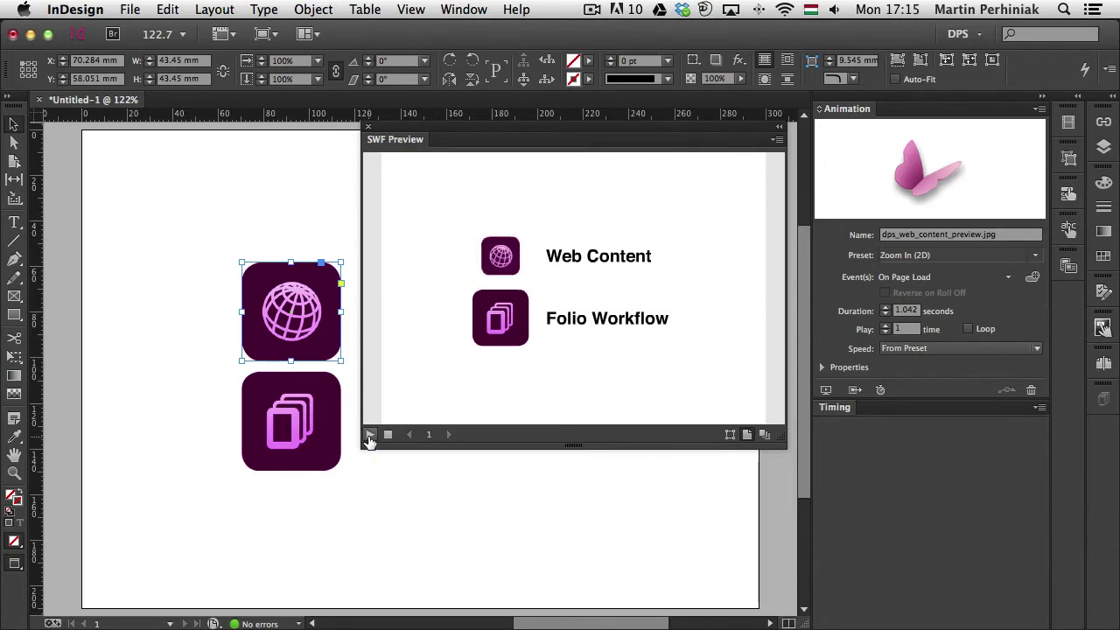
click(369, 435)
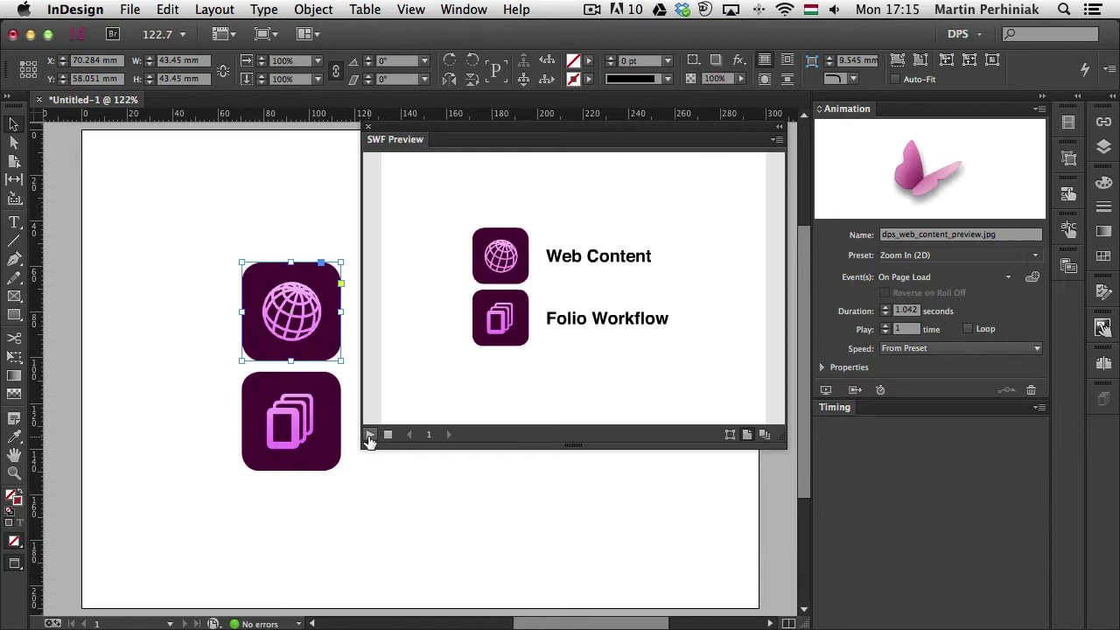
click(835, 413)
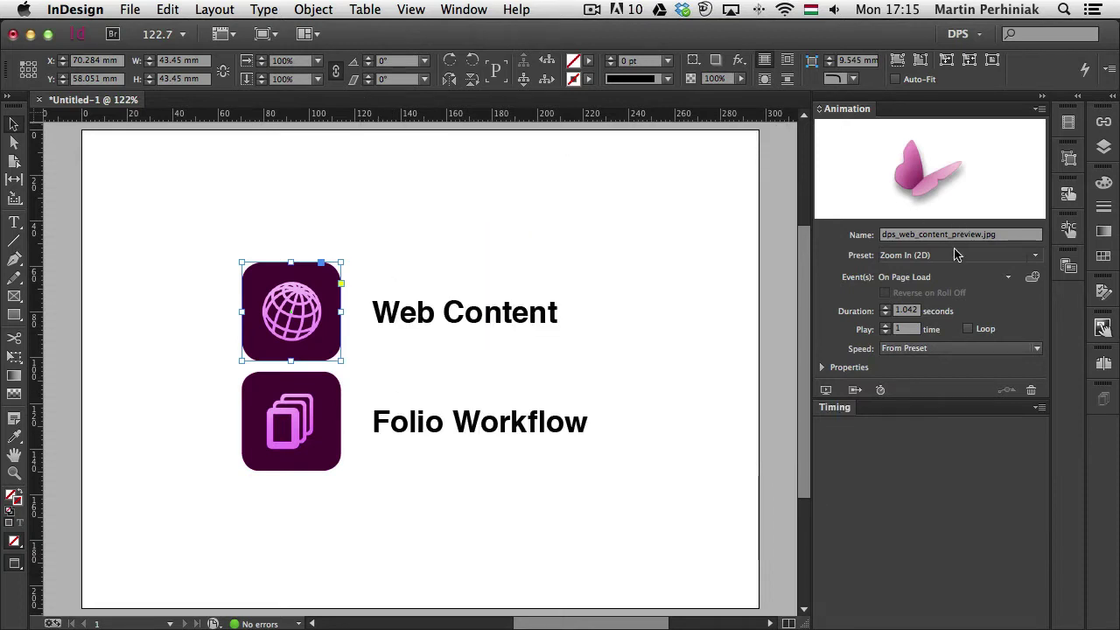
- Show the Timing panel and give the Folio Workflow icon the Zoom Out (2D) preset
click(841, 415)
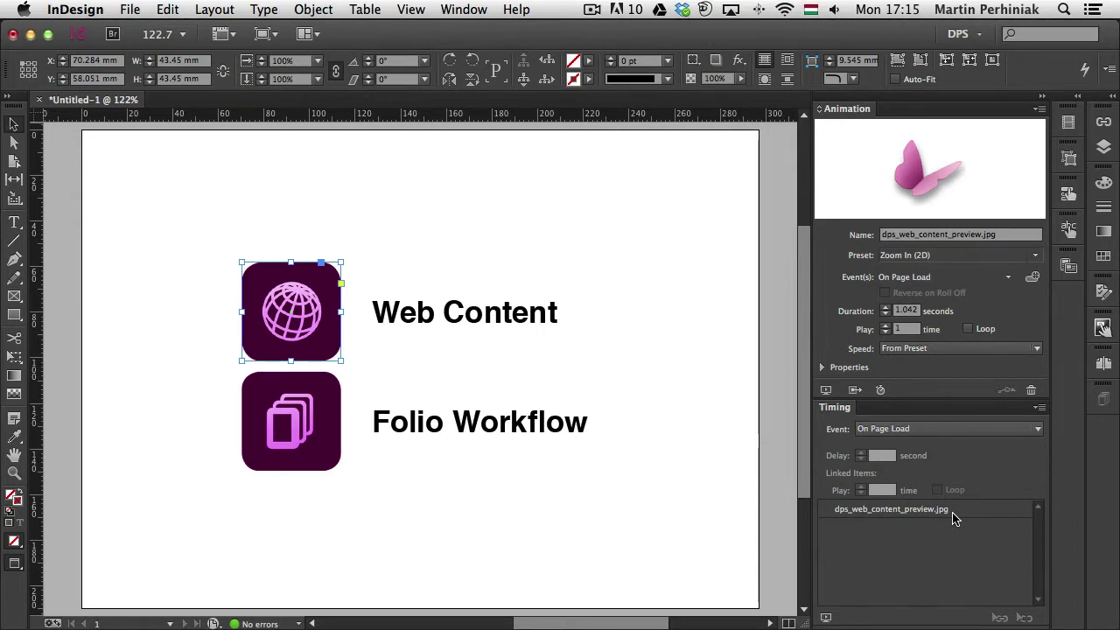
click(335, 385)
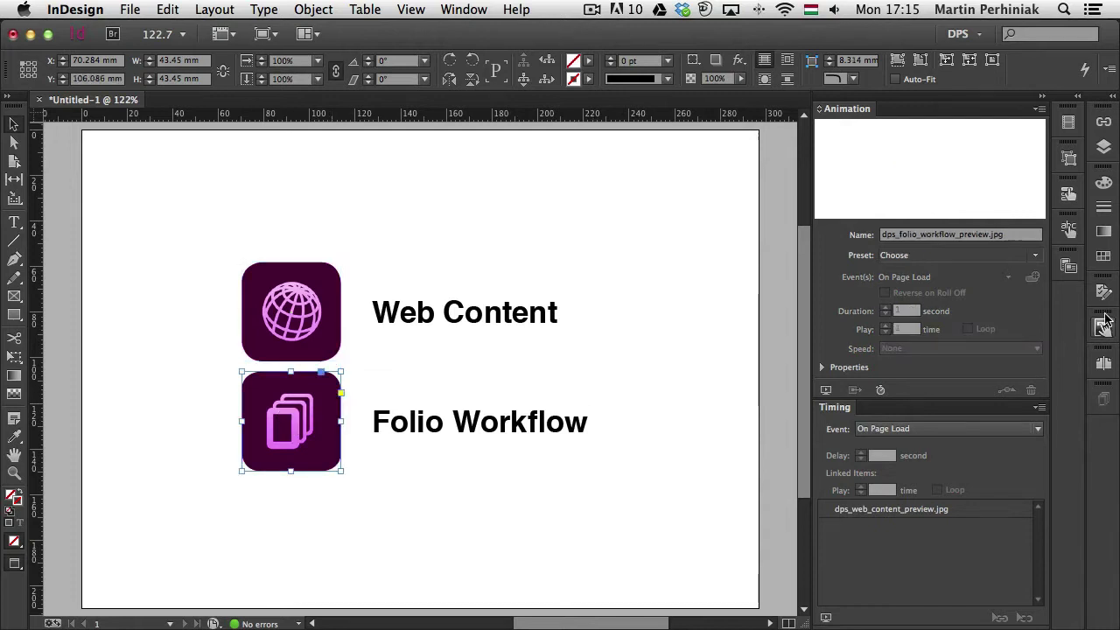
click(1037, 255)
mouse_move(1042, 262)
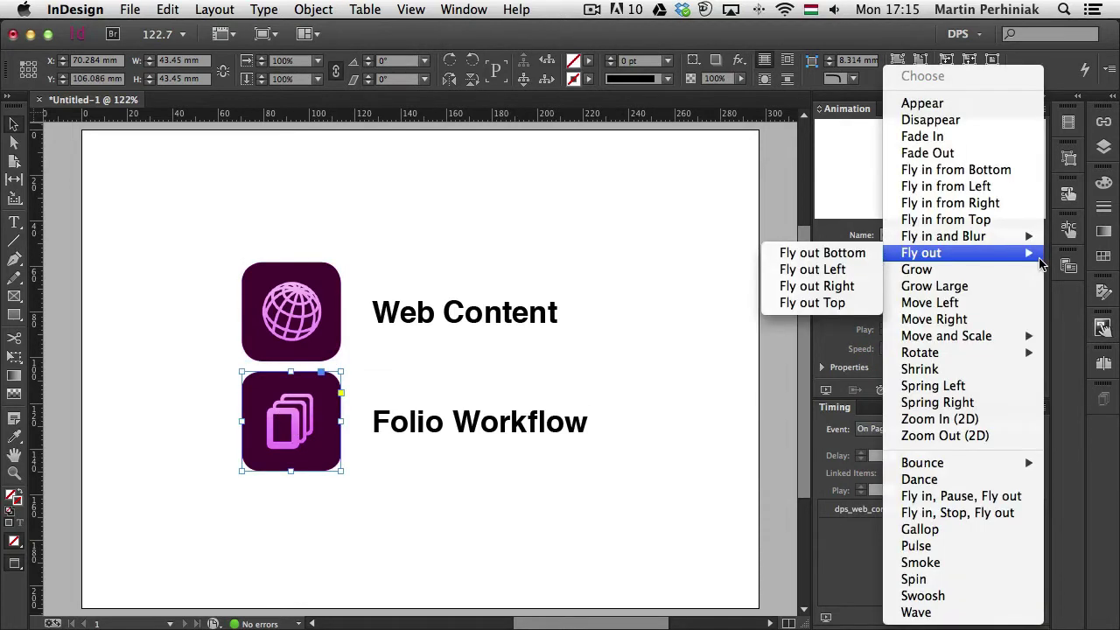
click(963, 444)
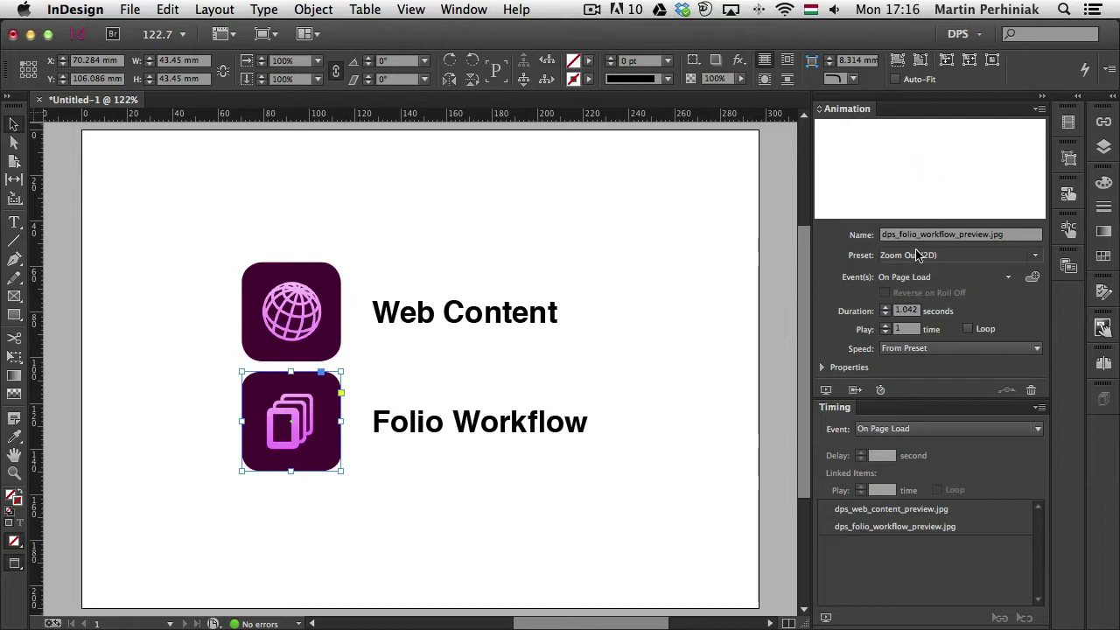
- Preview both icon animations in SWF Preview and close it
click(827, 390)
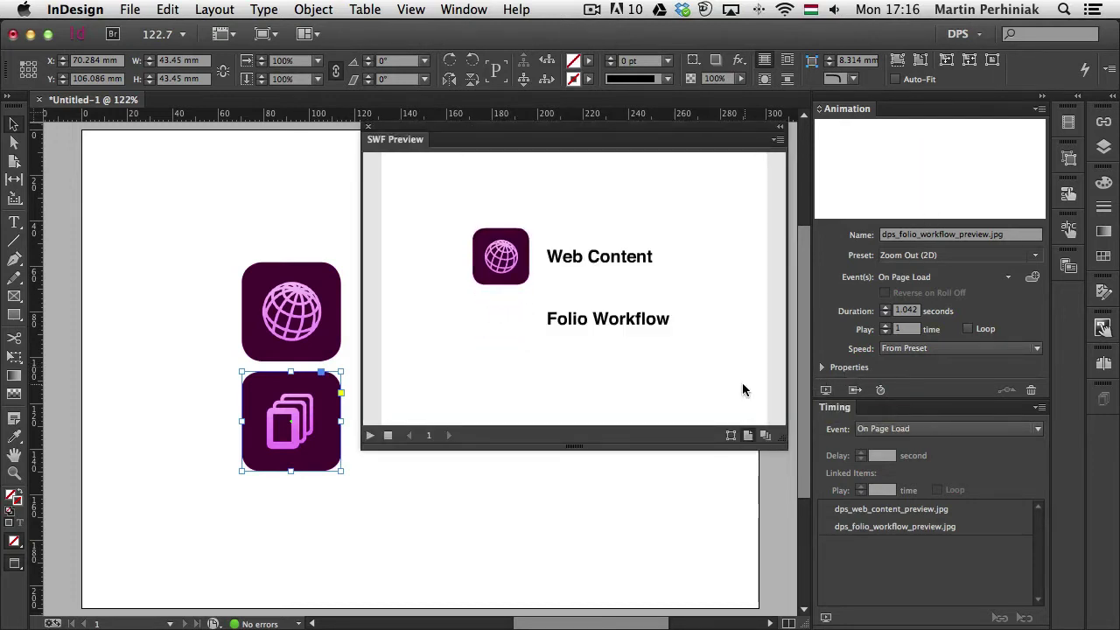
click(371, 437)
click(367, 126)
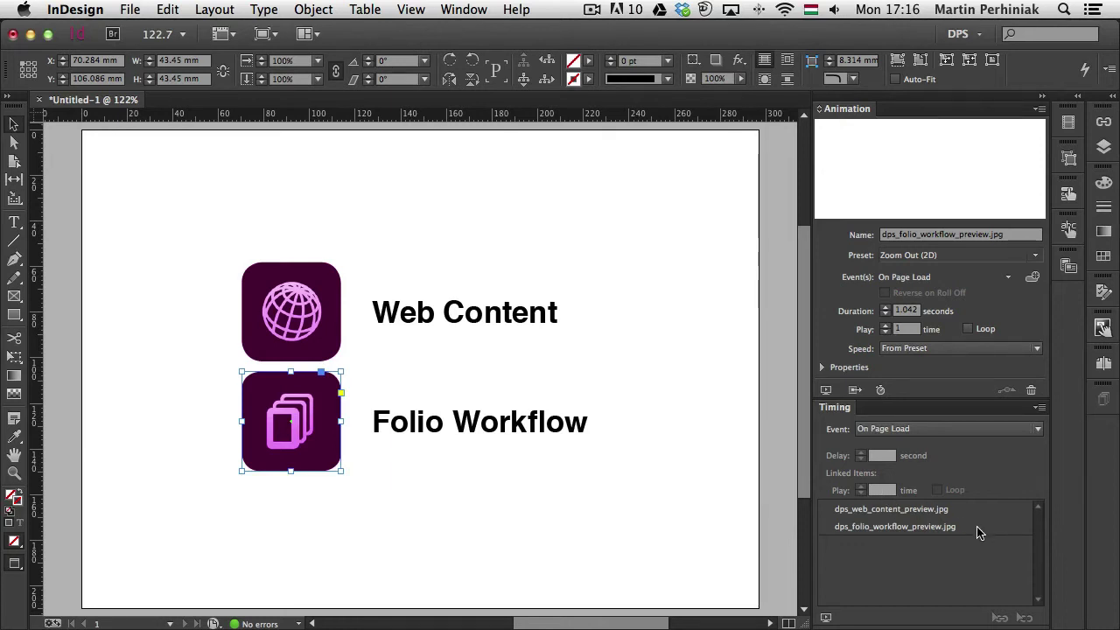
- Move the folio animation ahead of the web content one in the timing list and preview it
click(947, 529)
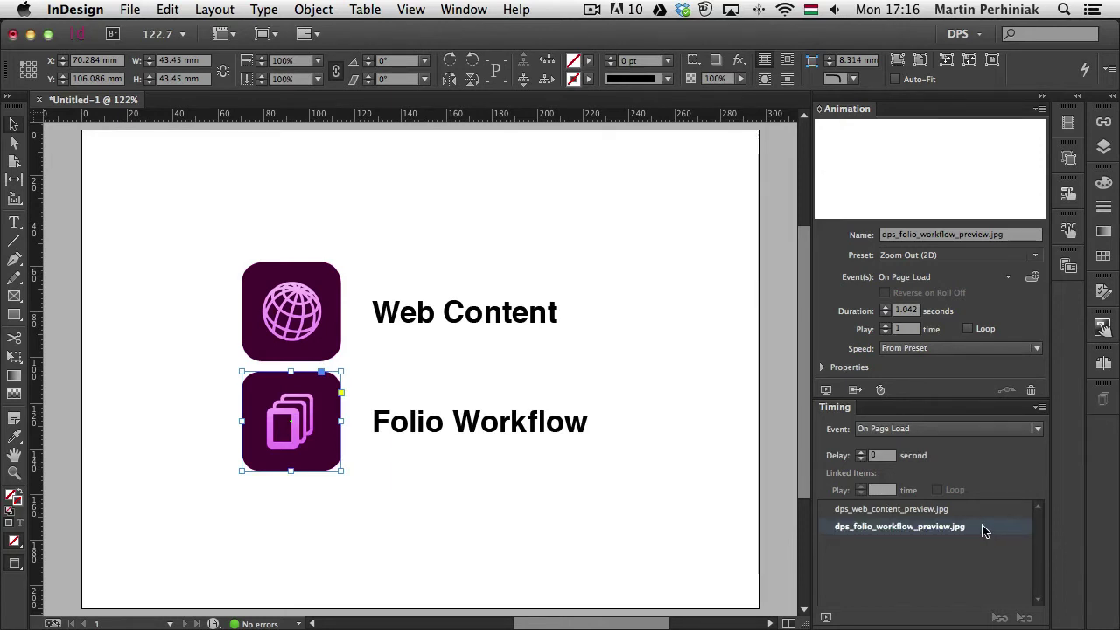
drag(983, 530, 983, 504)
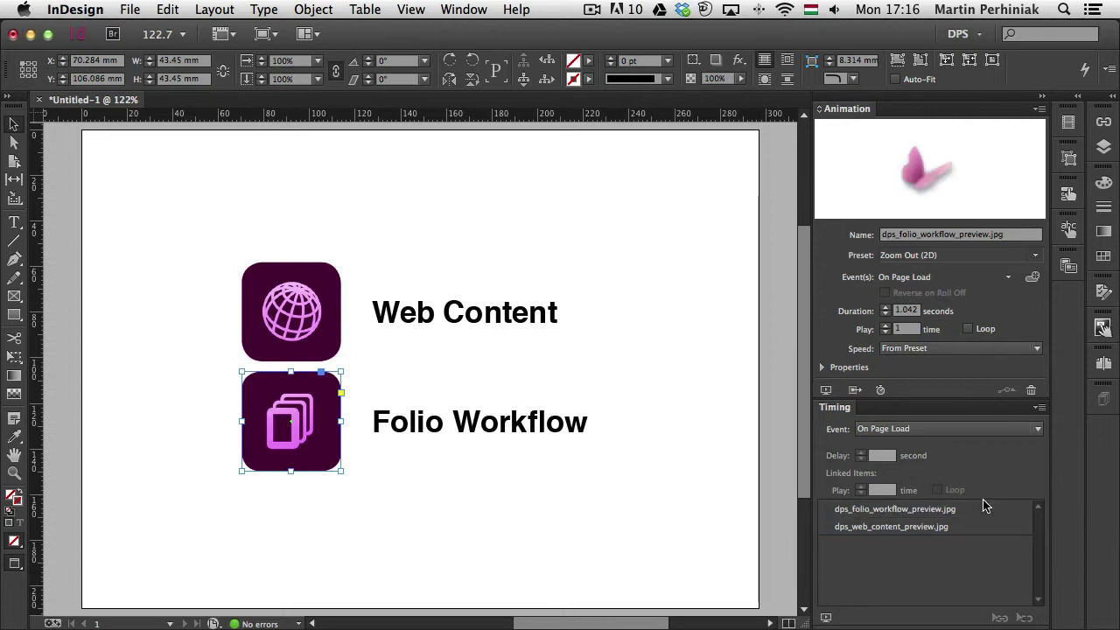
click(827, 617)
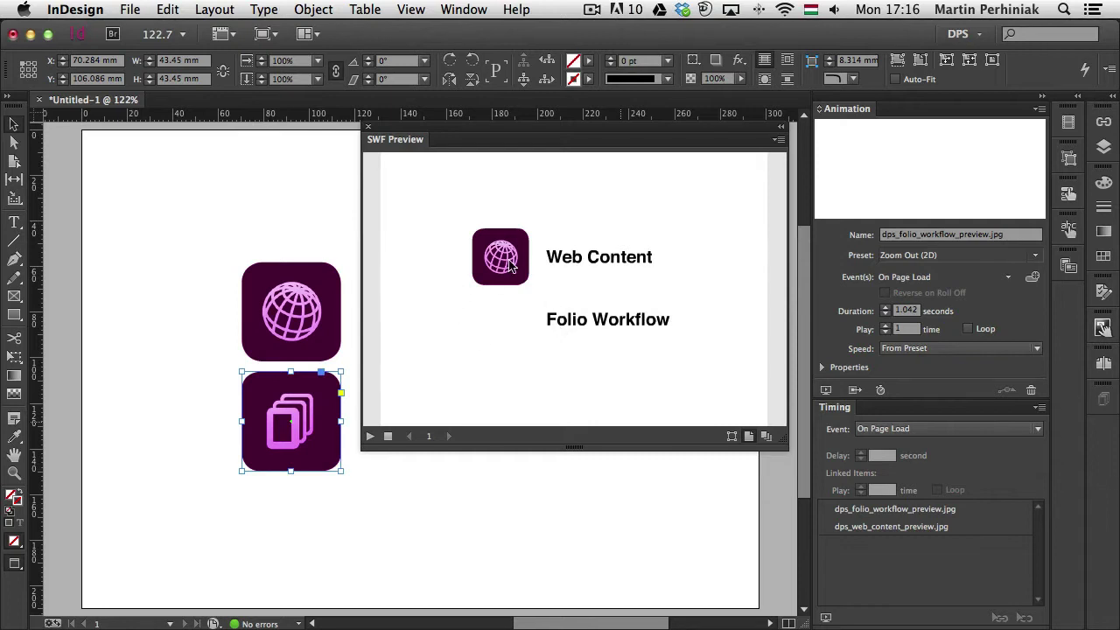
click(368, 128)
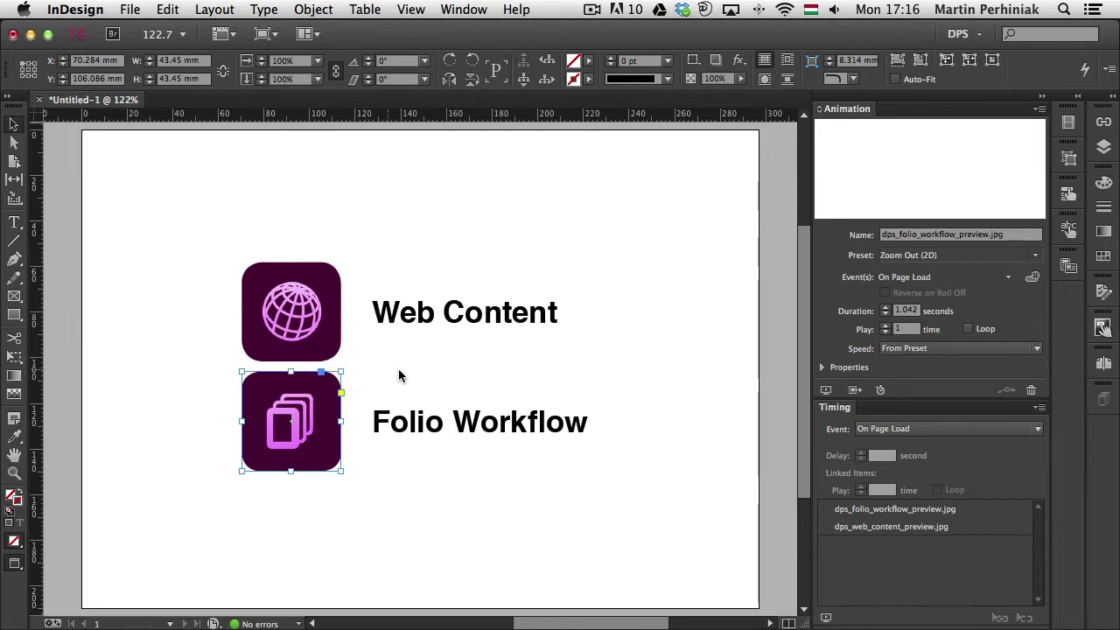
- Switch the folio icon to Zoom In (2D), put the globe icon first, and replay
click(1034, 256)
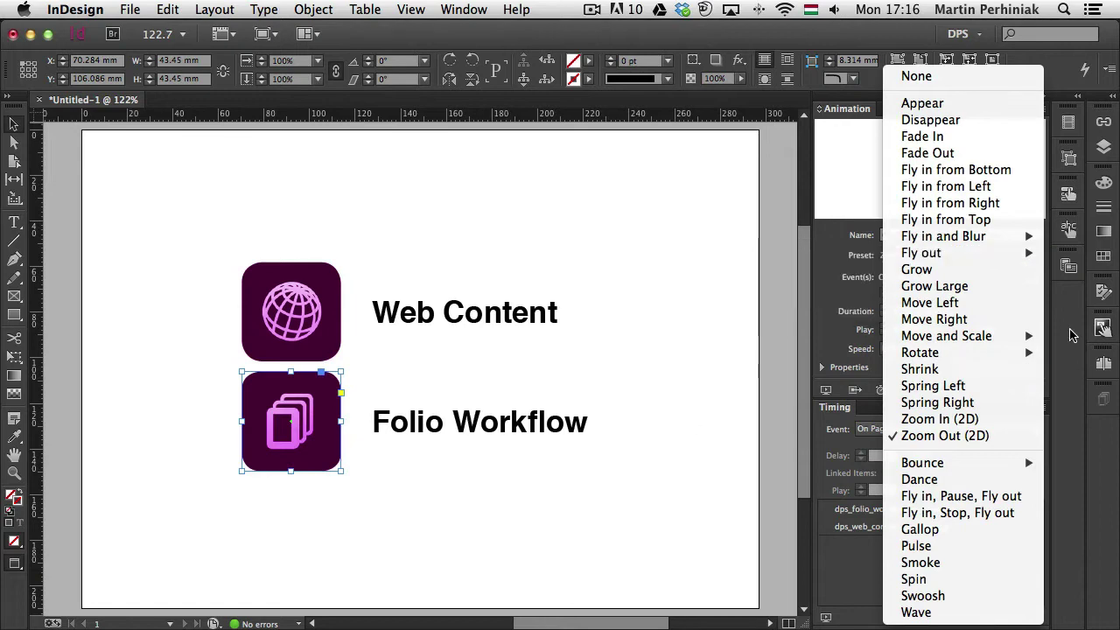
click(956, 422)
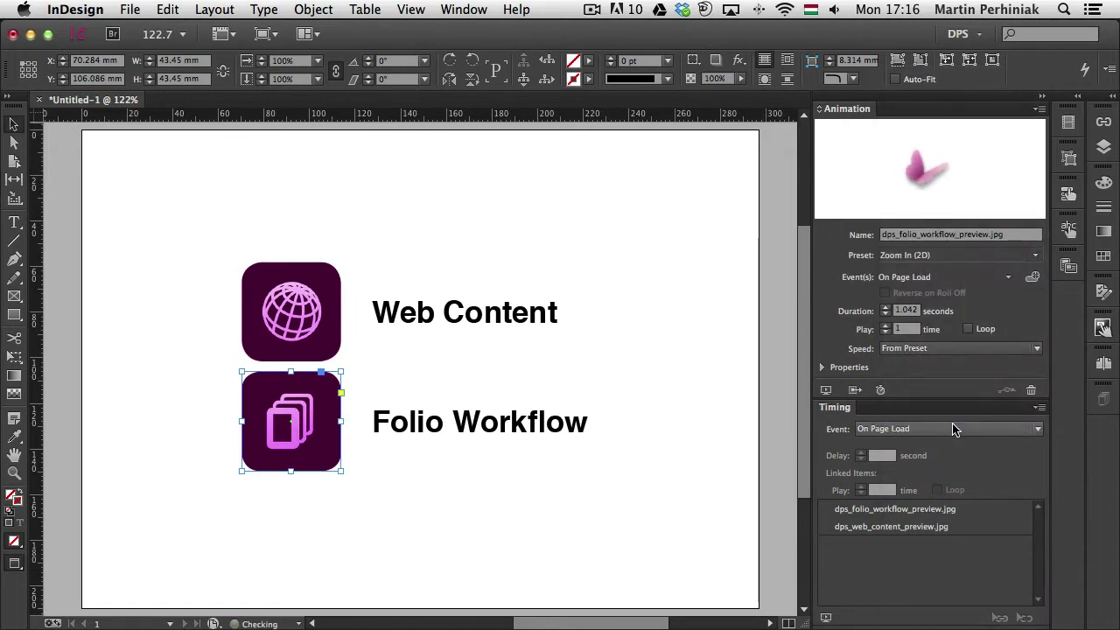
click(825, 389)
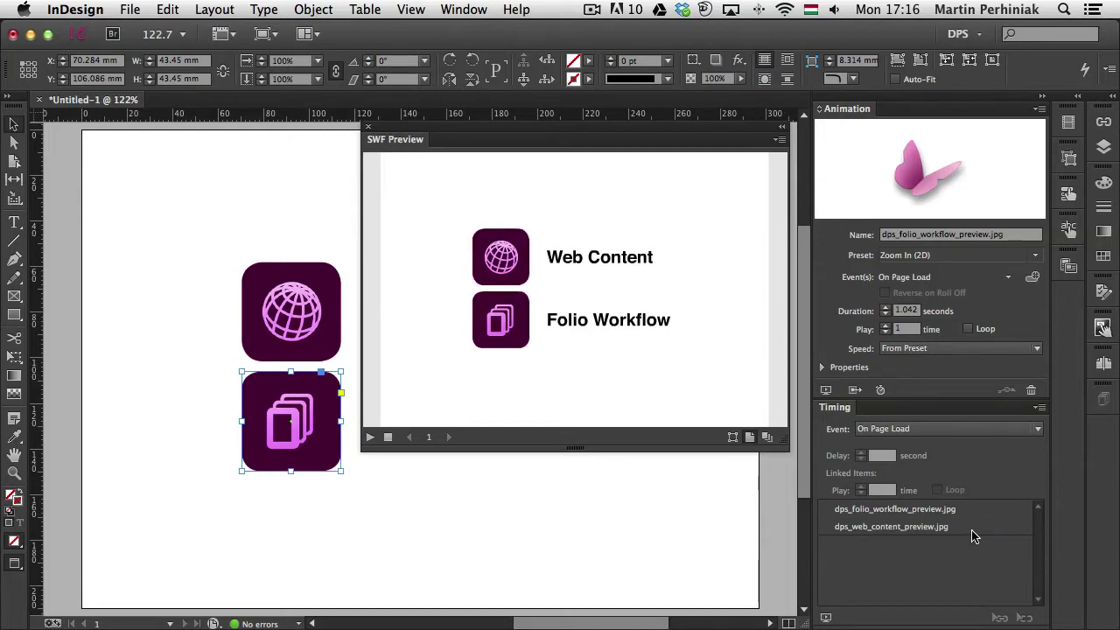
drag(970, 529, 969, 501)
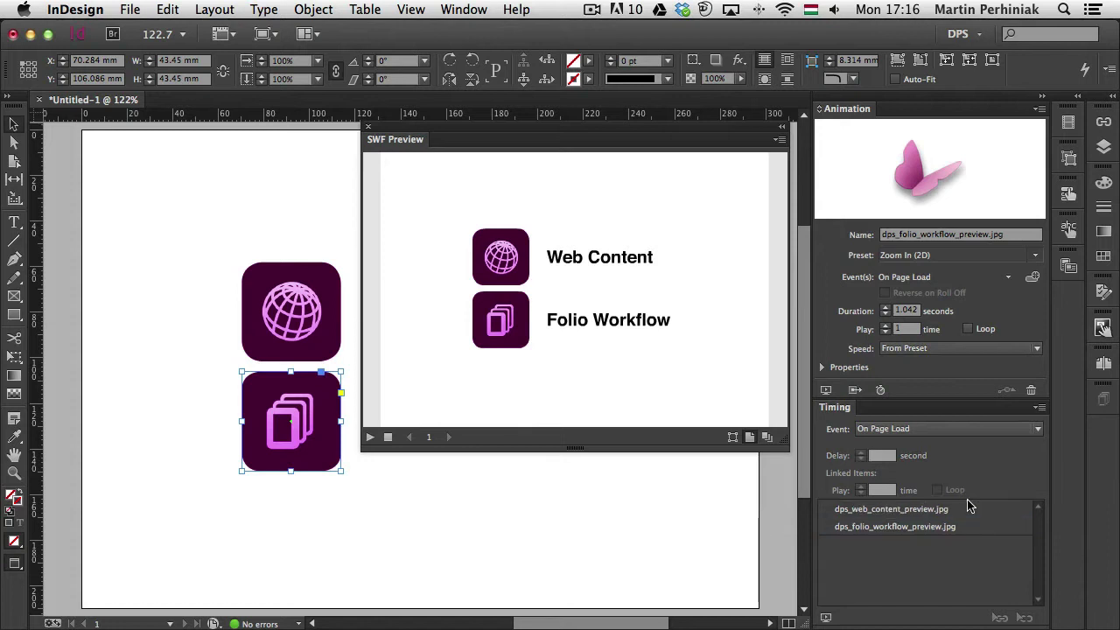
click(370, 437)
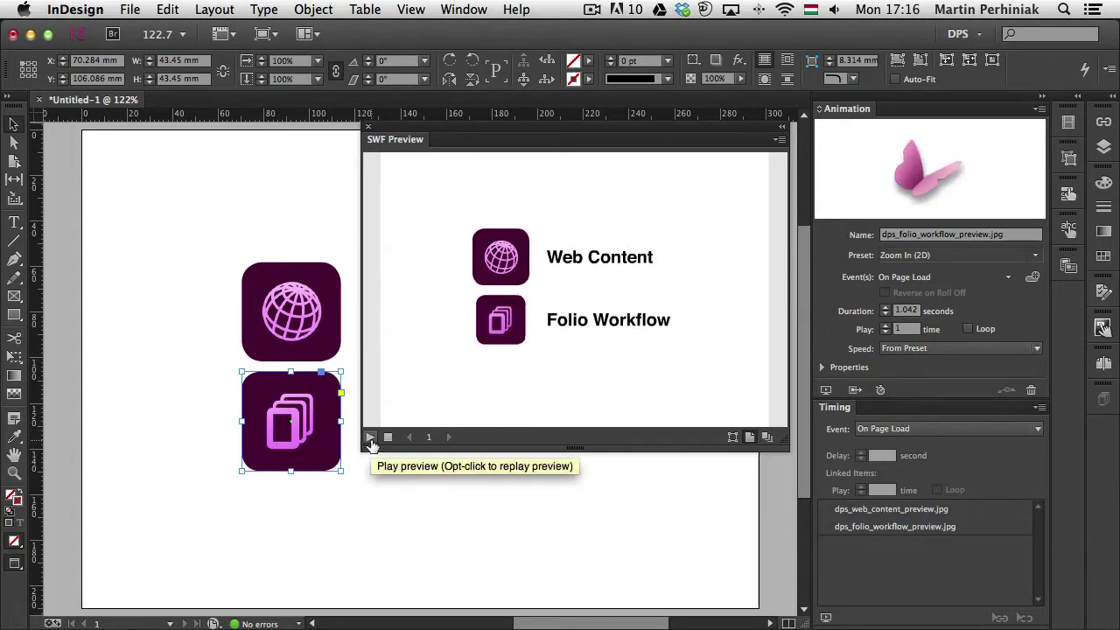
- Make the Web Content heading fly in from the right and preview the page
click(369, 133)
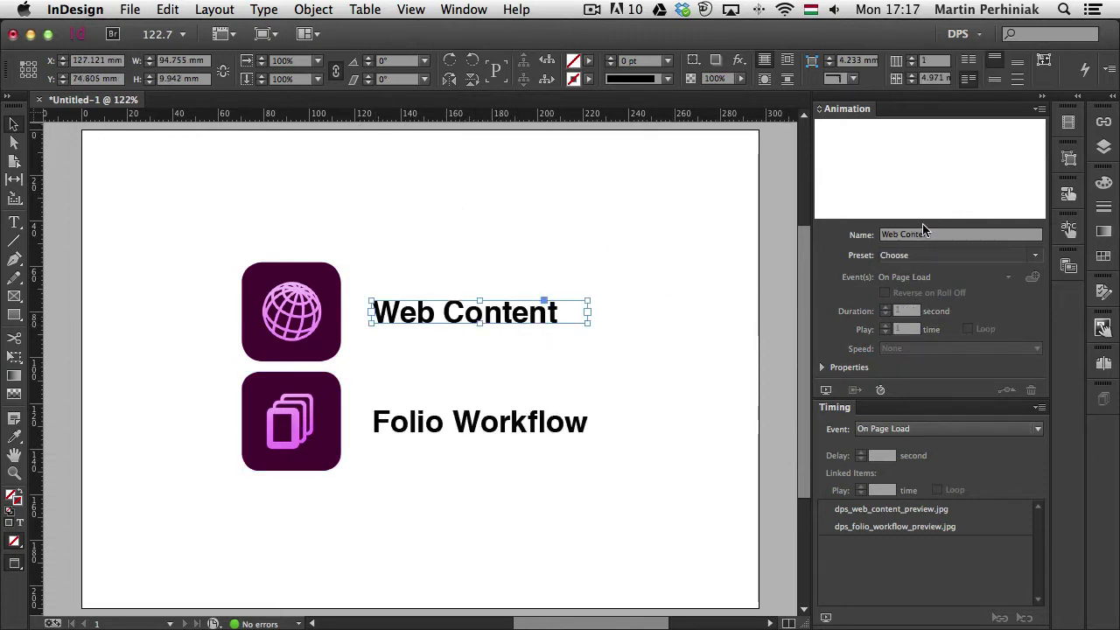
click(1035, 255)
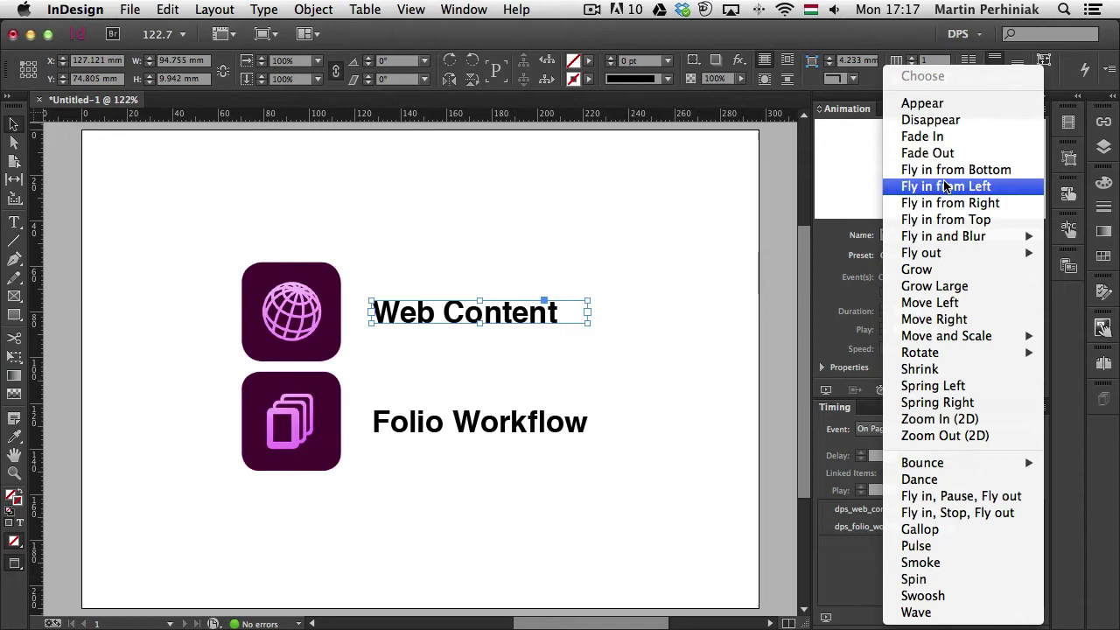
click(965, 203)
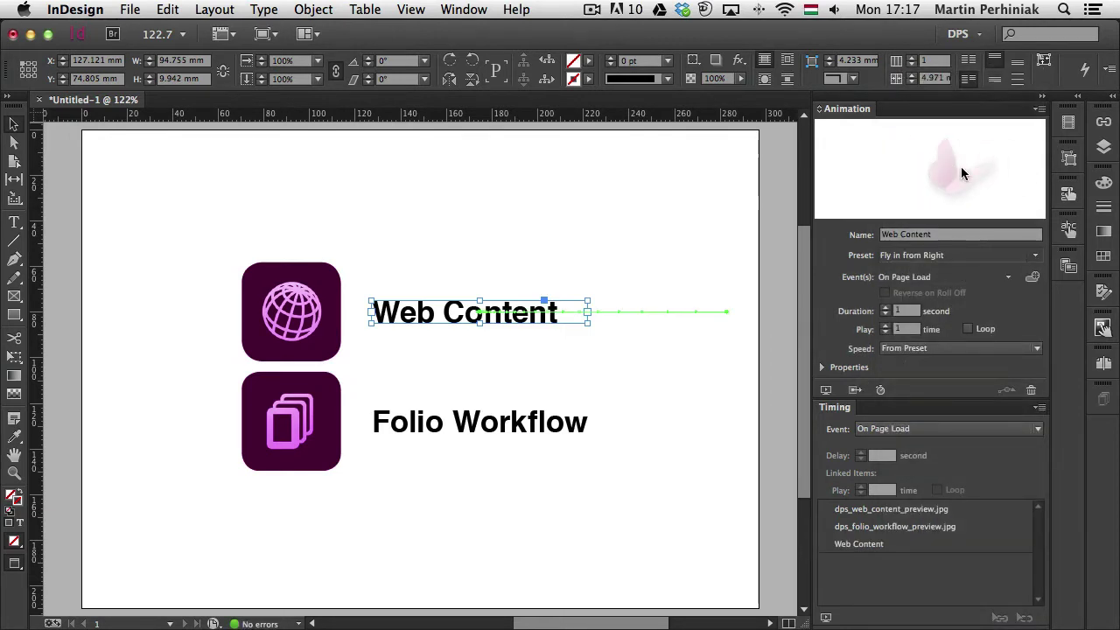
click(825, 389)
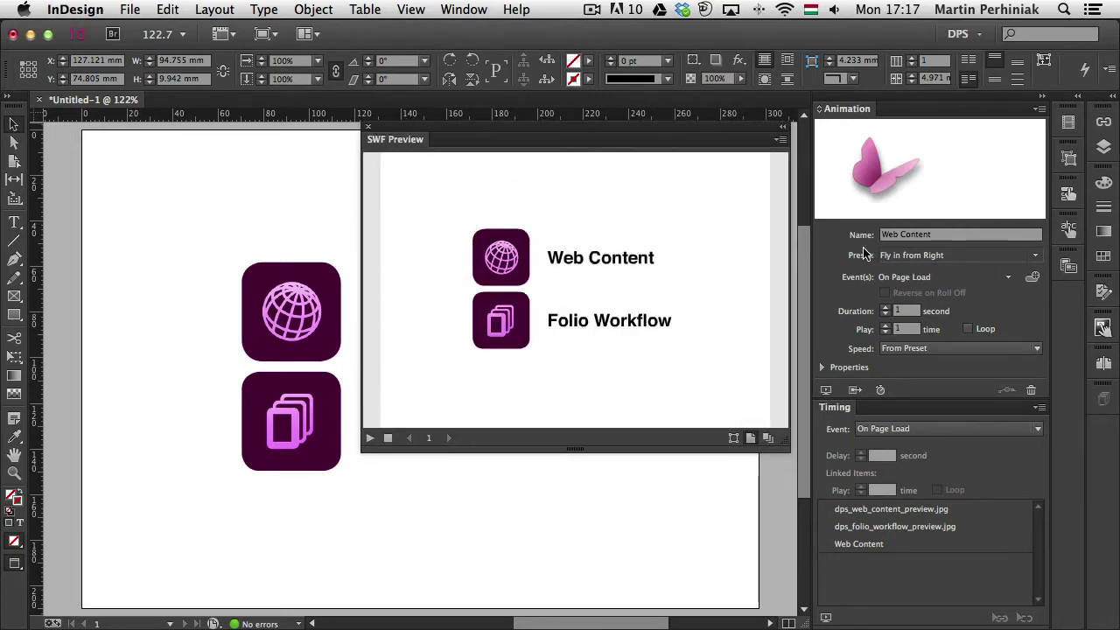
- Make the Folio Workflow heading fly in from the right as well
click(540, 469)
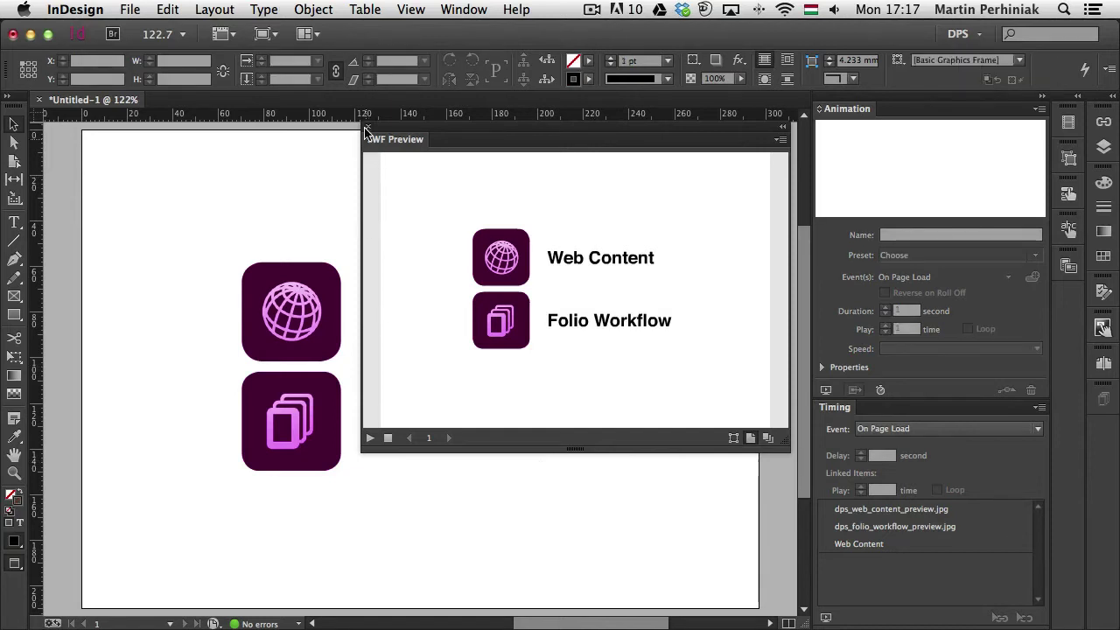
click(367, 127)
click(477, 422)
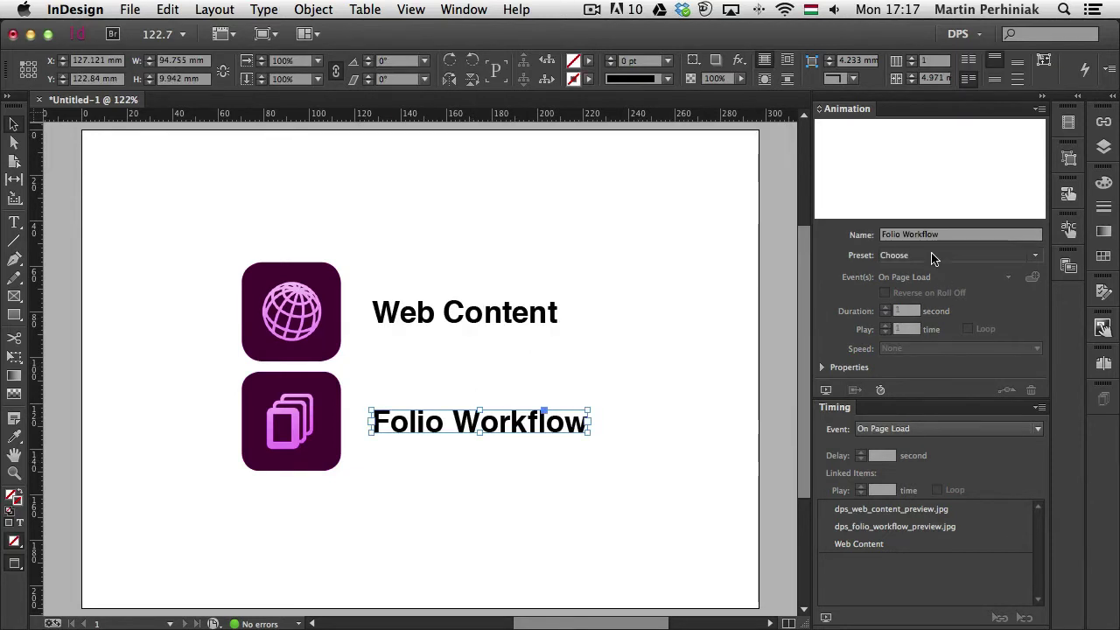
click(1032, 256)
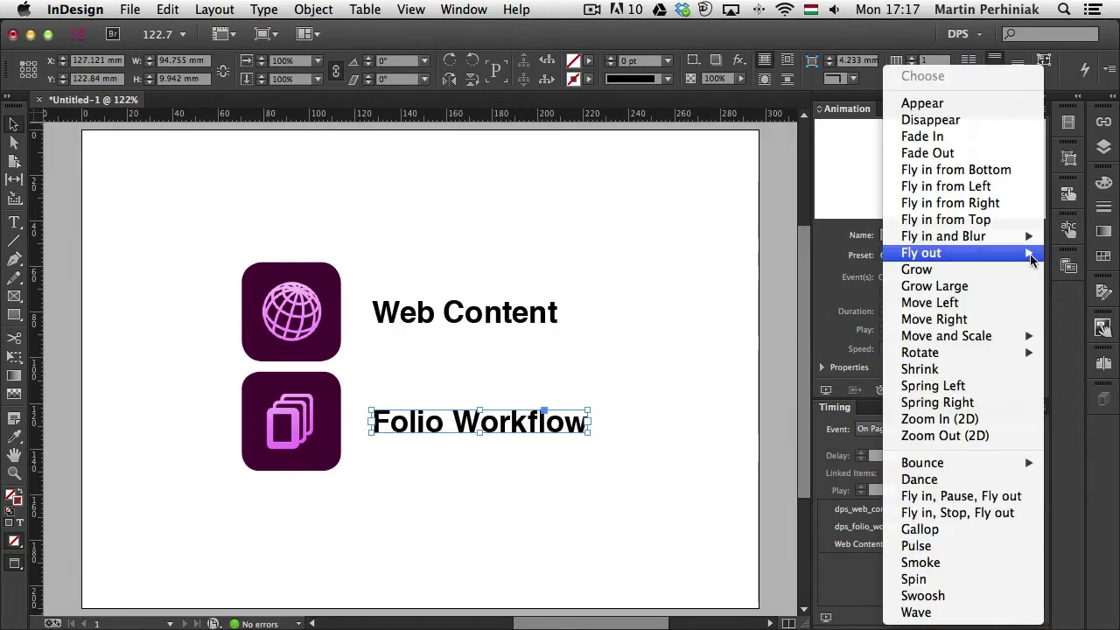
click(957, 203)
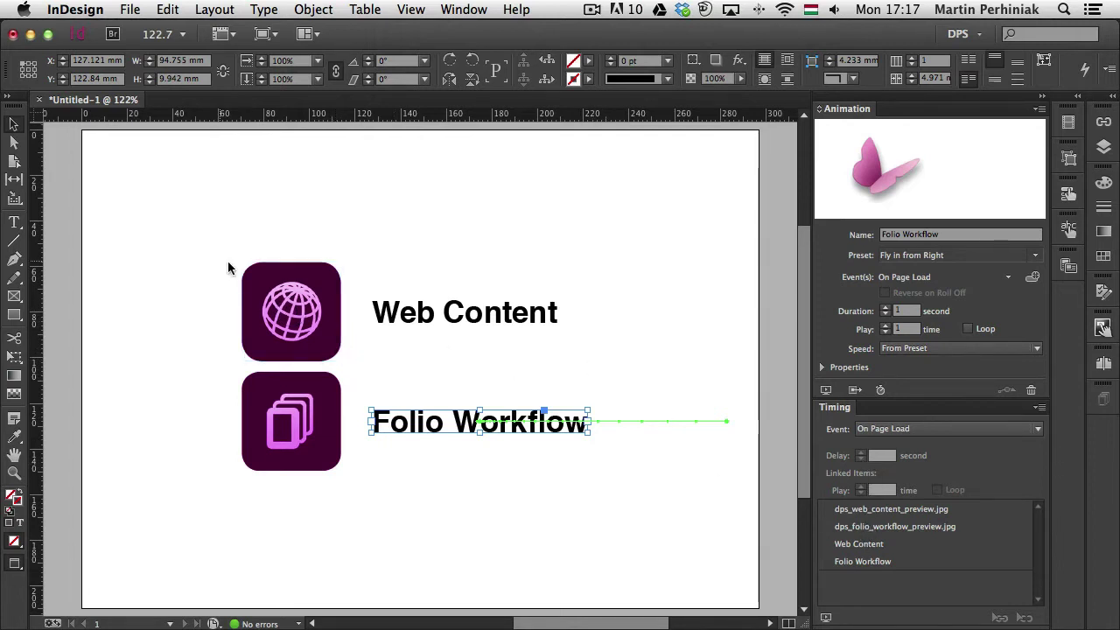
- Place the Web Content heading right after the globe icon in the timing list and preview the spread
click(854, 547)
drag(871, 514, 873, 518)
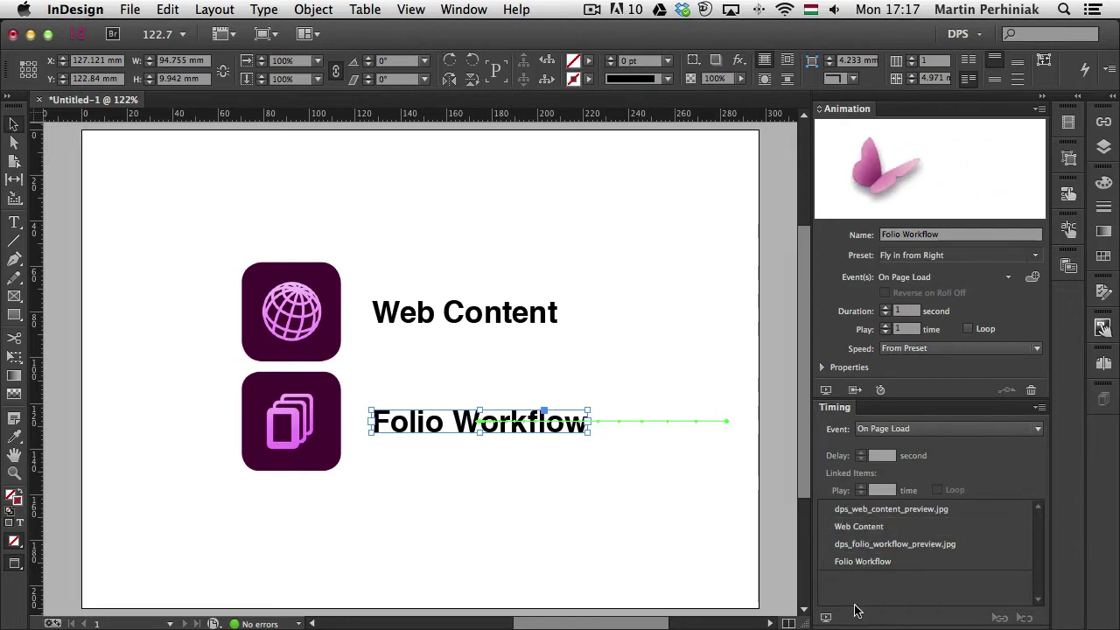
click(825, 617)
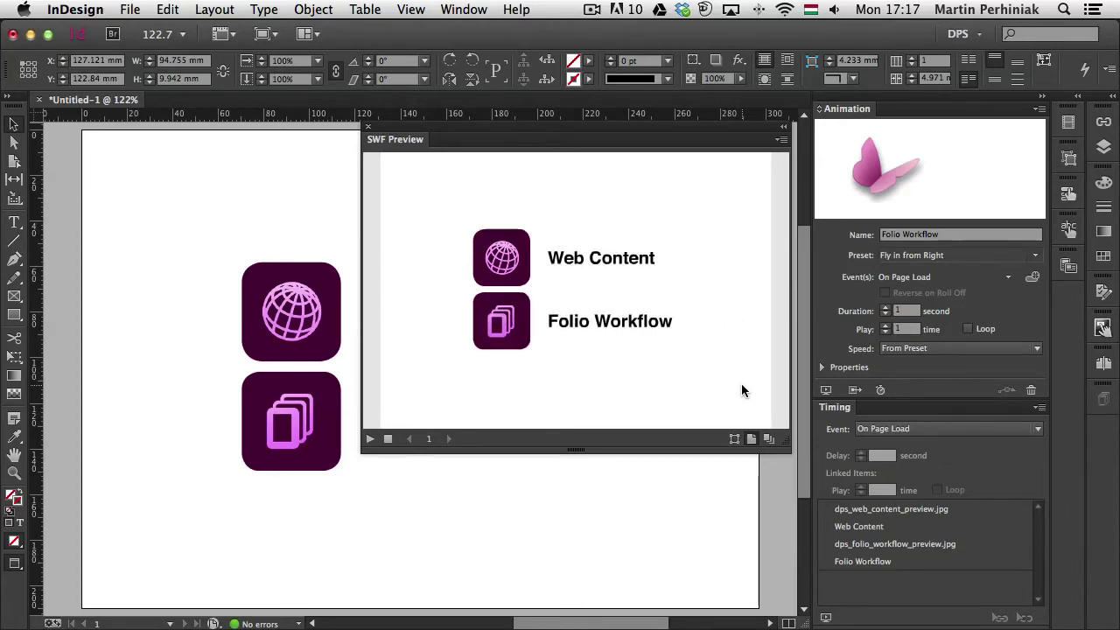
- Close the preview and select the folio workflow icon on the page
click(369, 133)
click(928, 510)
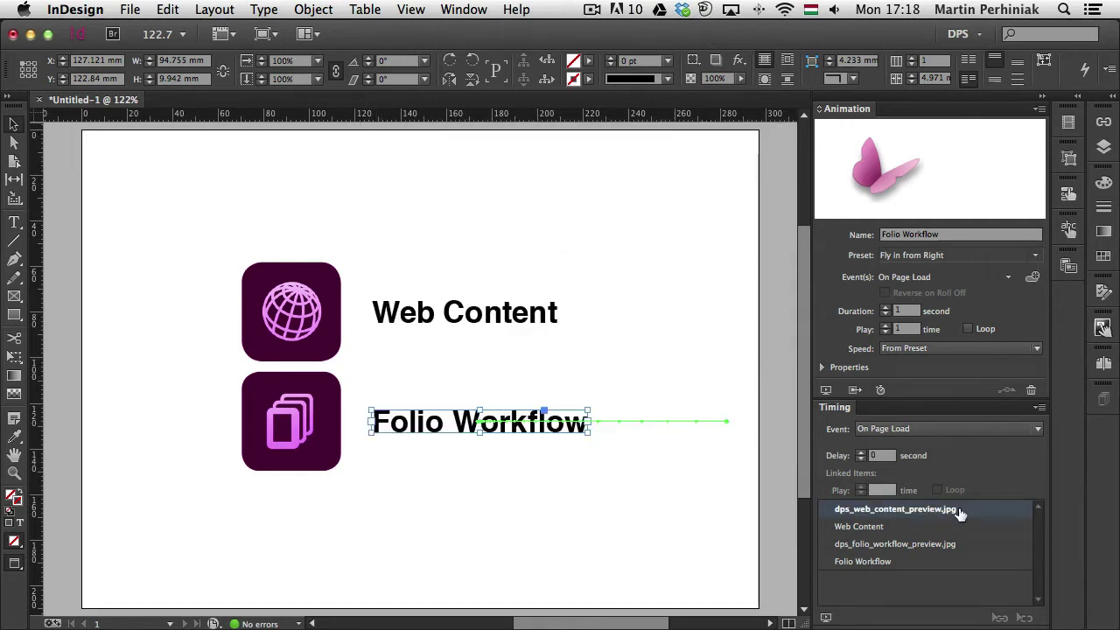
click(336, 328)
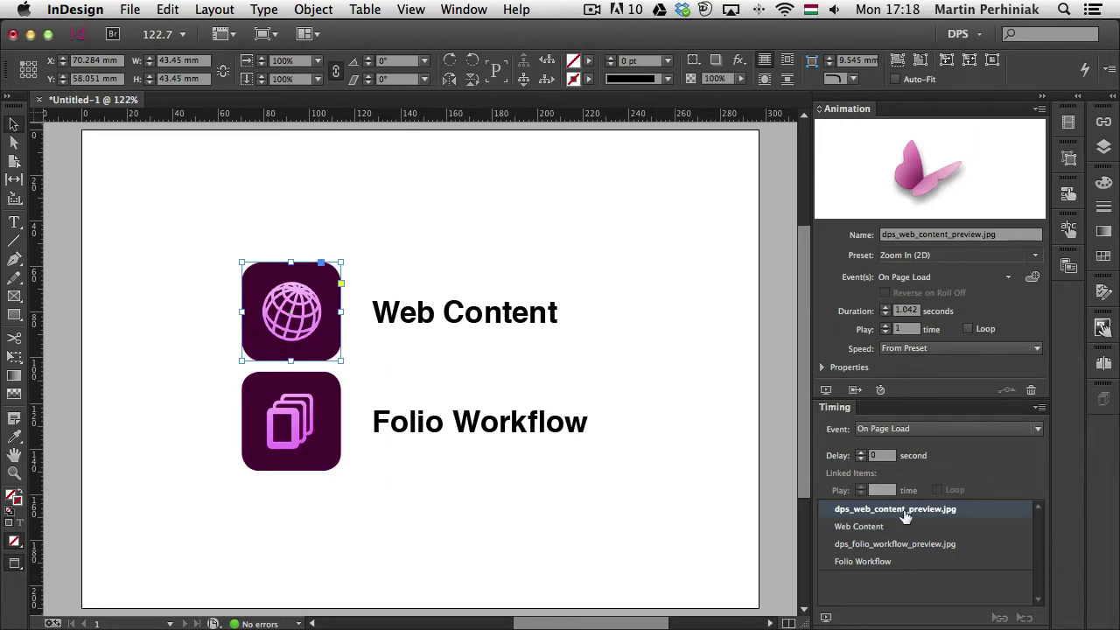
click(306, 382)
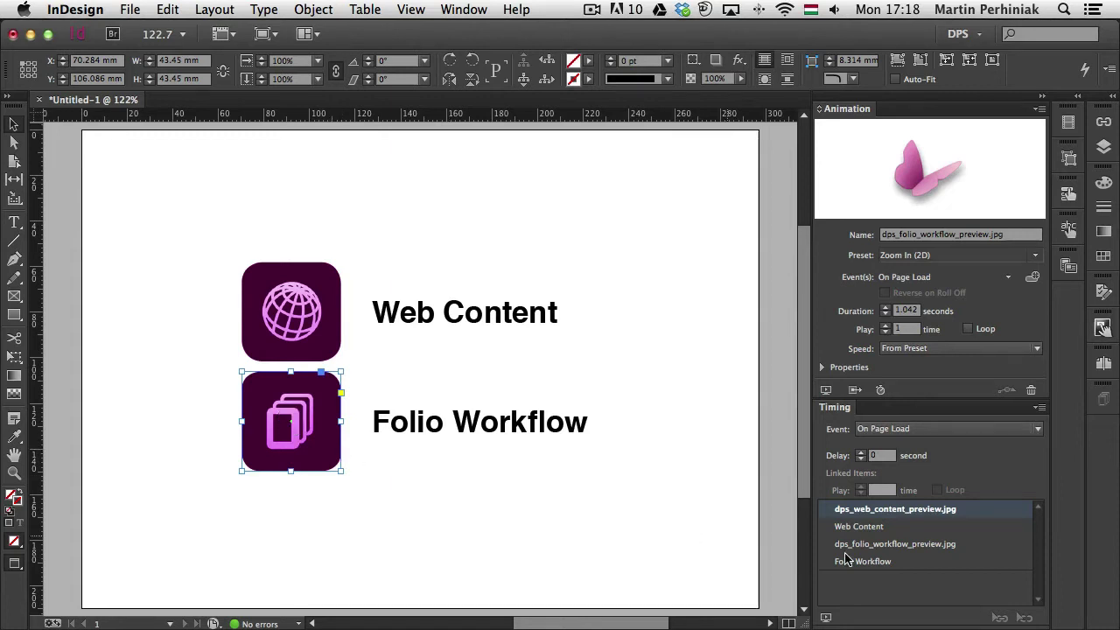
- Set the folio icon's animation delay to 2 seconds and preview the spread
click(859, 452)
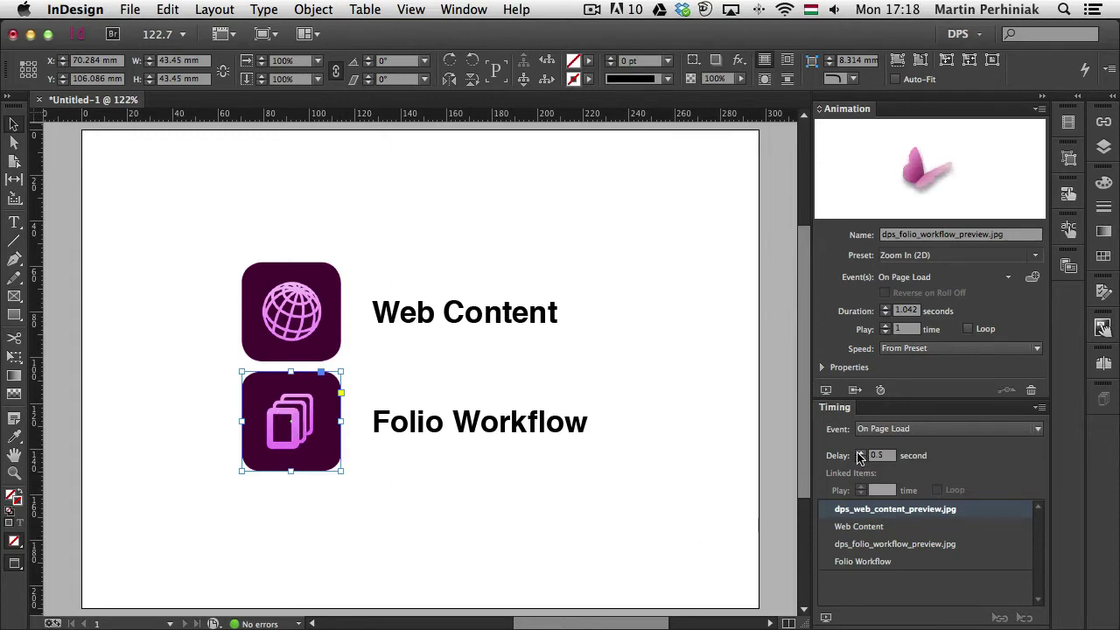
click(860, 452)
click(859, 452)
click(860, 452)
click(860, 452)
click(859, 452)
click(859, 452)
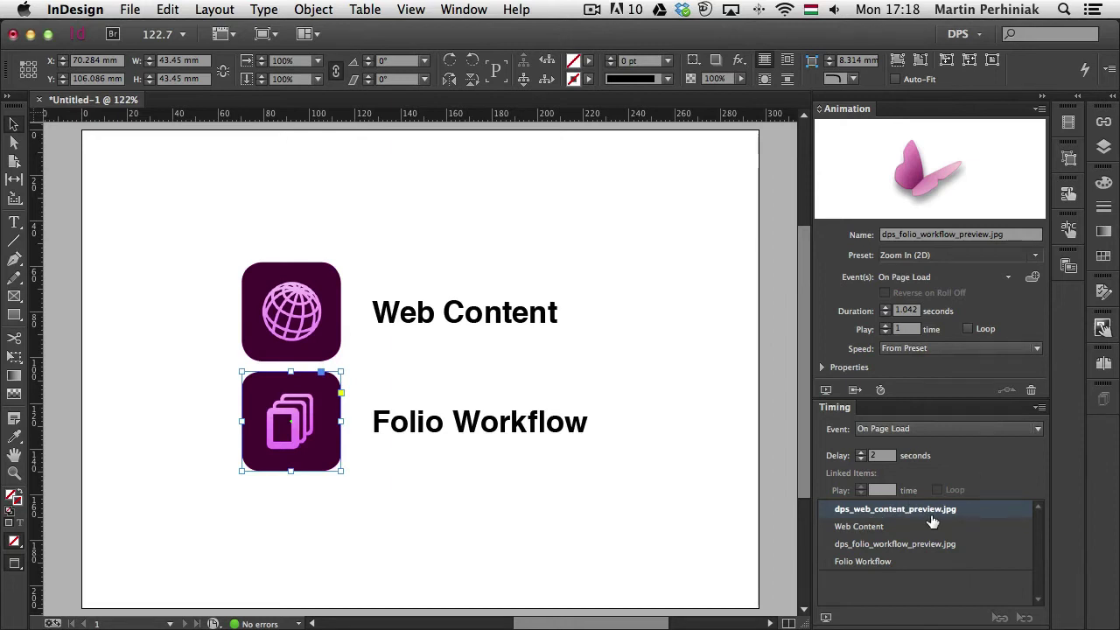
double_click(875, 455)
click(887, 544)
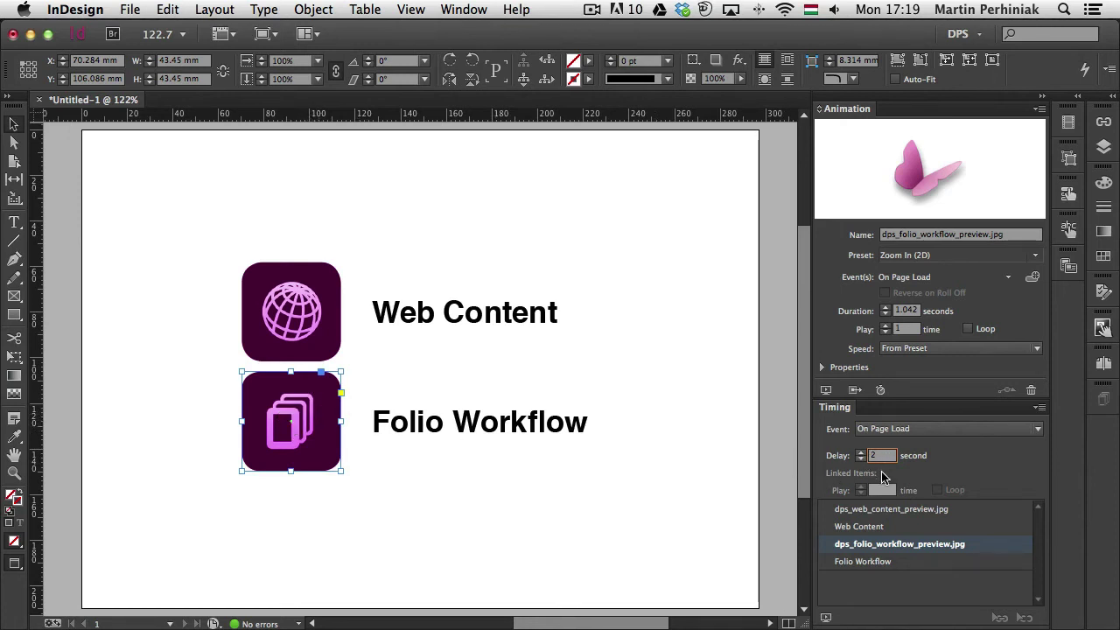
key(Return)
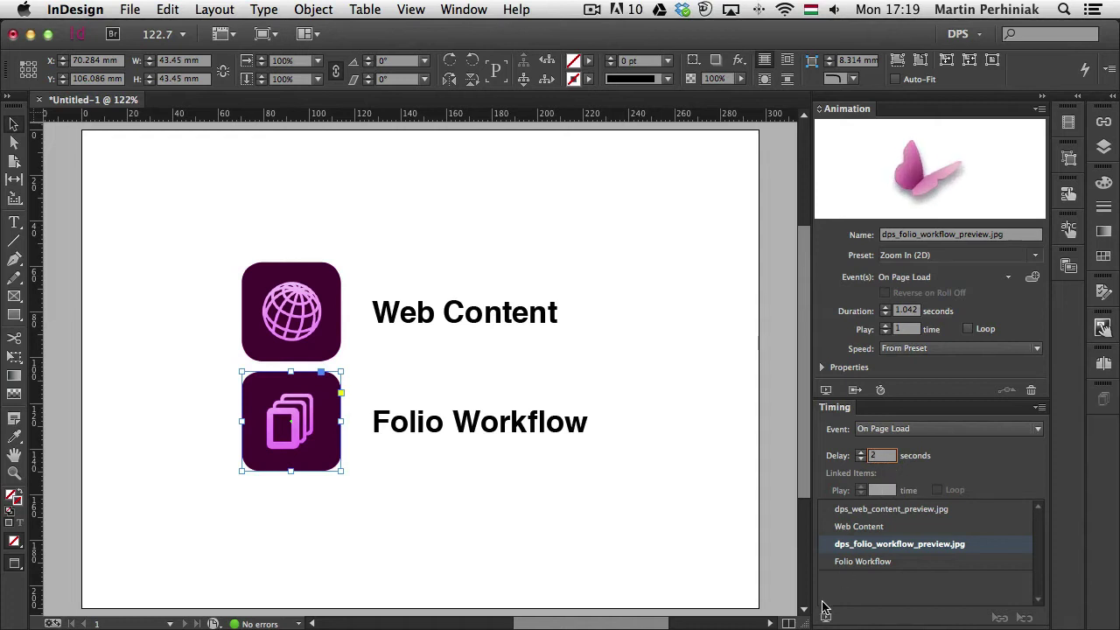
click(825, 617)
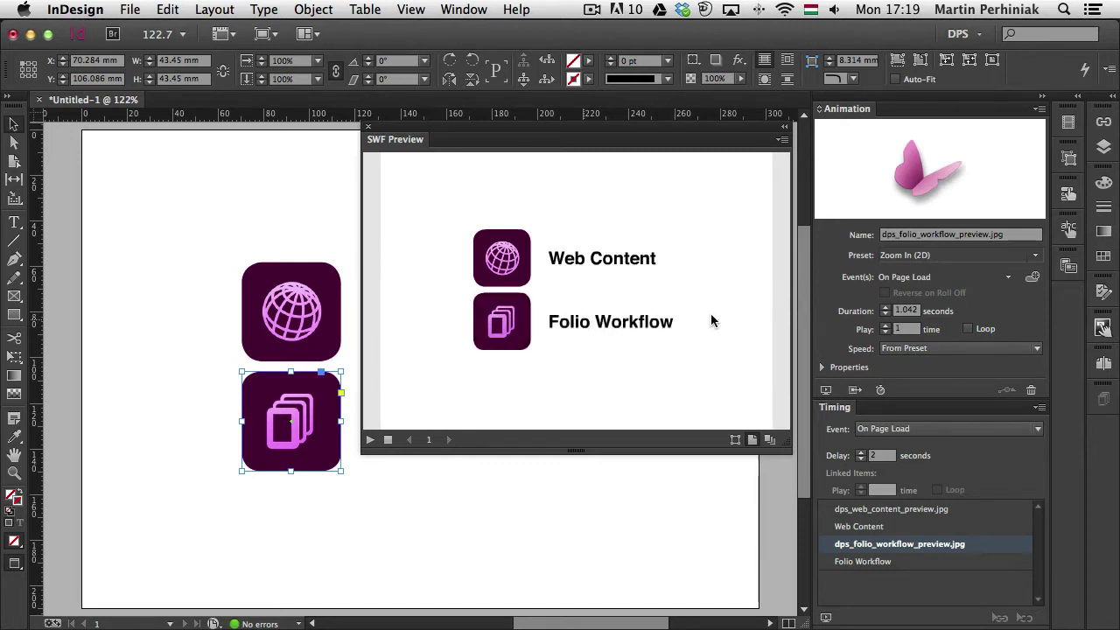
- Give the globe icon's zoom animation Ease In speed and preview it
click(367, 127)
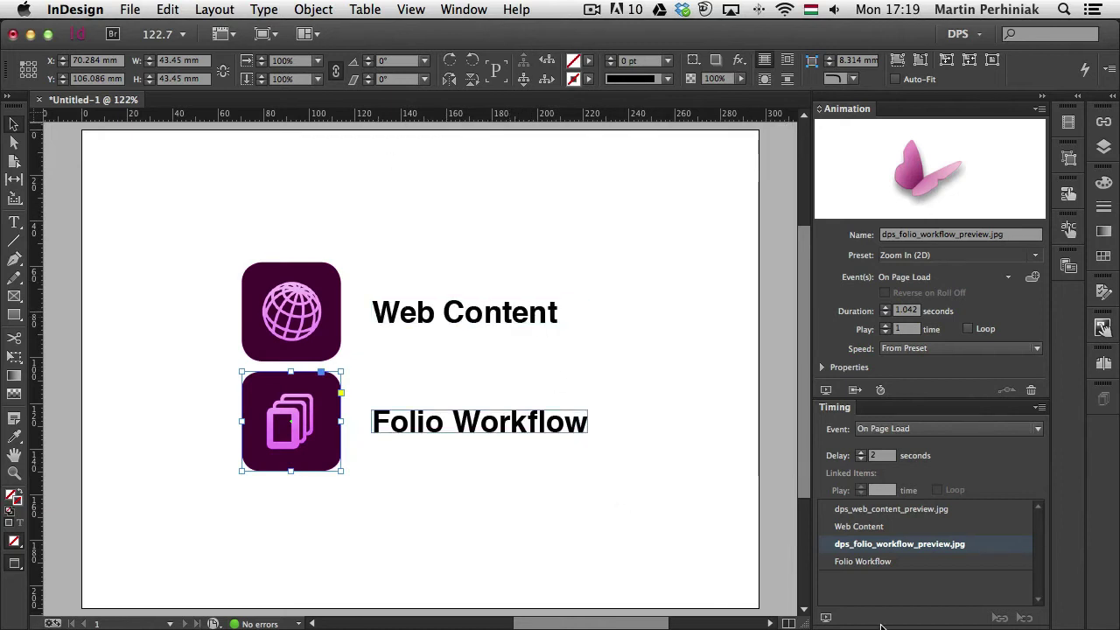
click(288, 306)
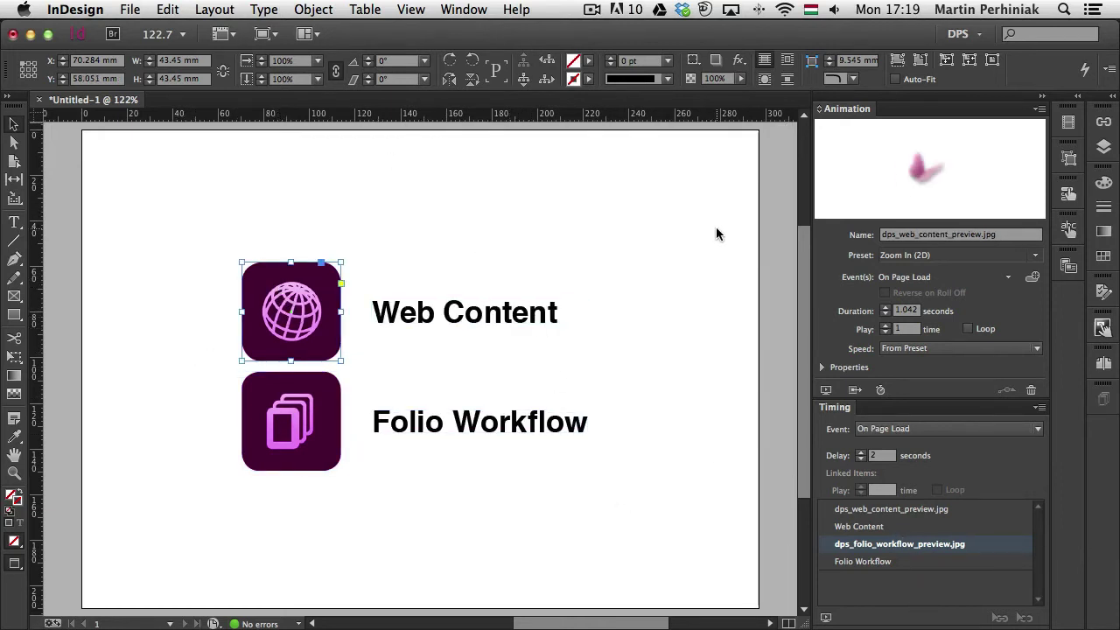
click(915, 350)
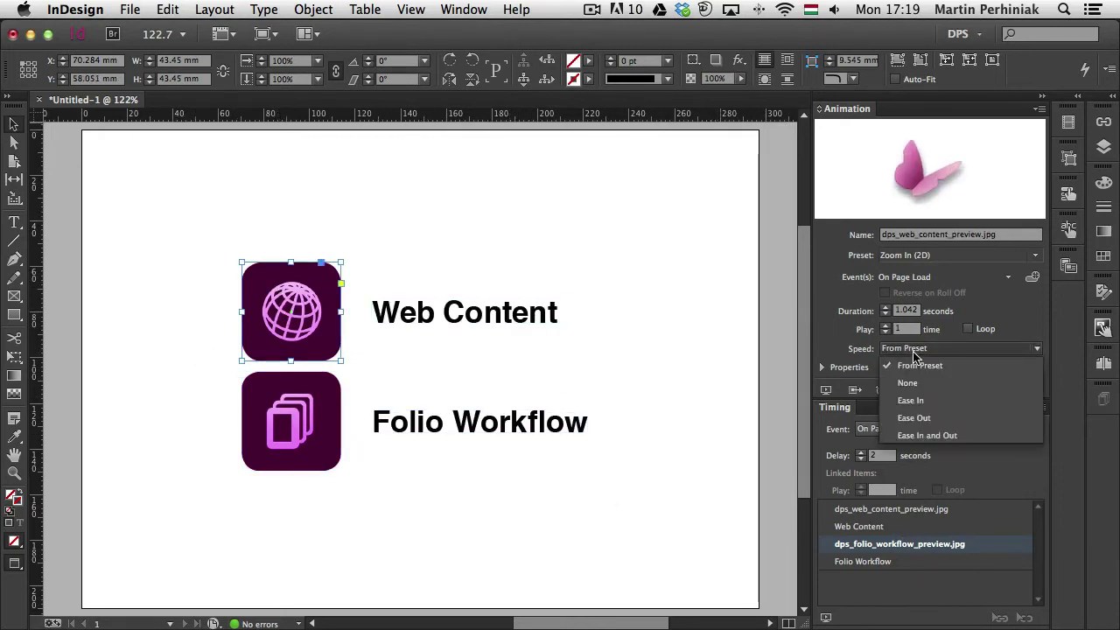
click(913, 402)
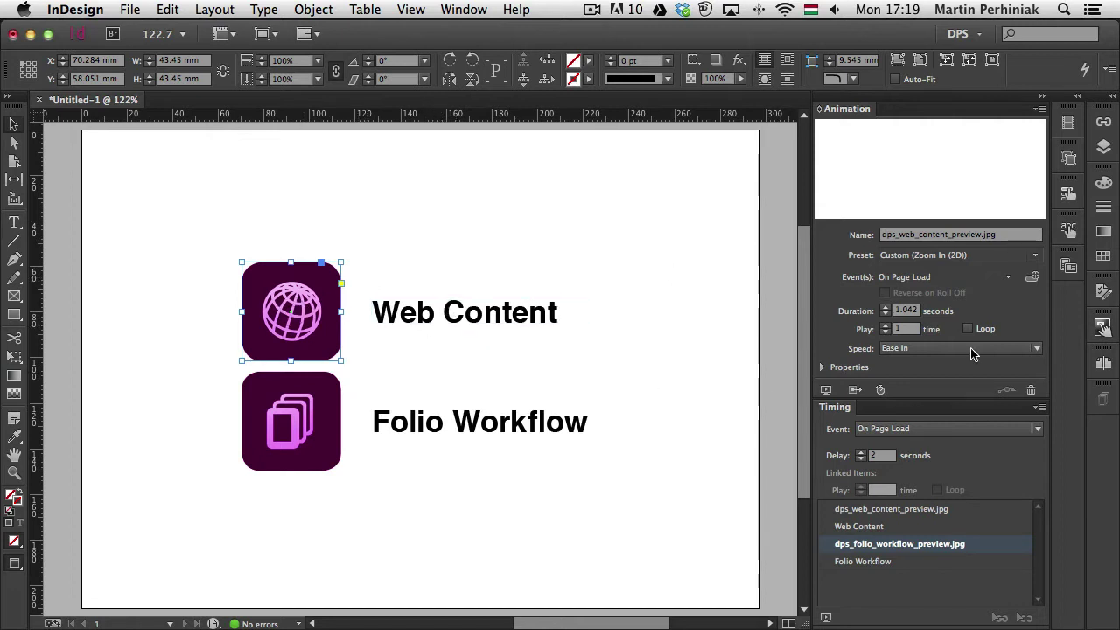
click(826, 390)
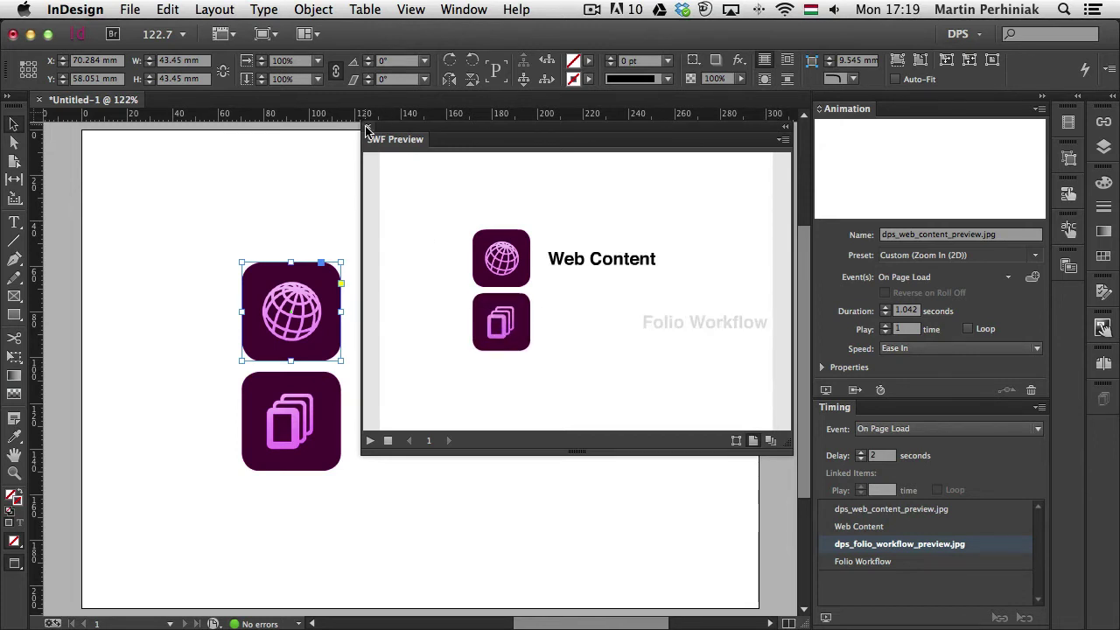
click(369, 440)
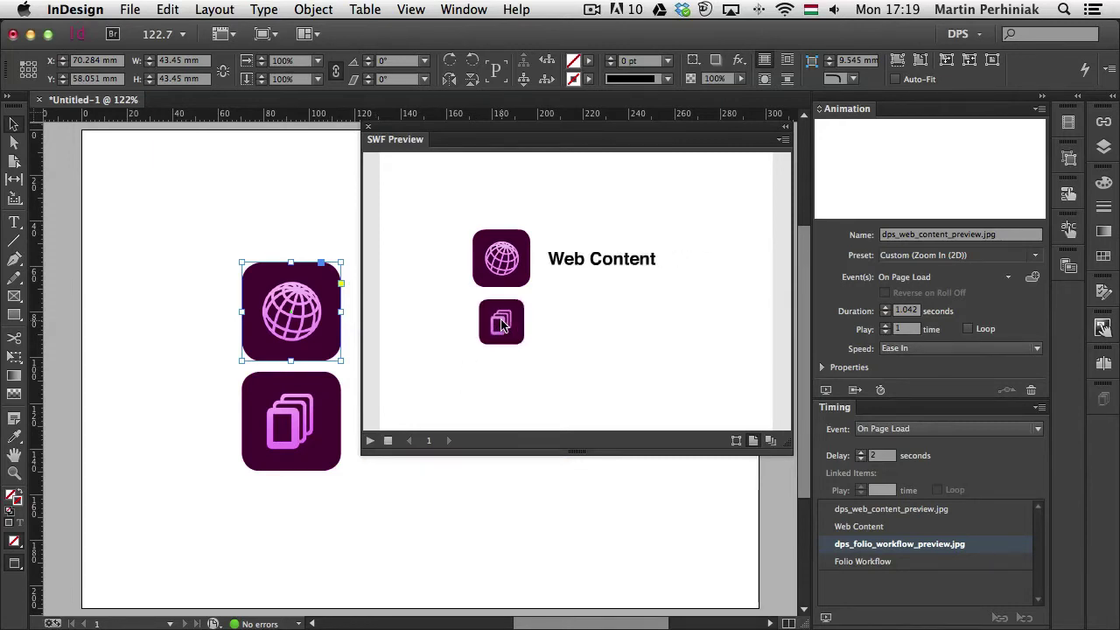
click(367, 127)
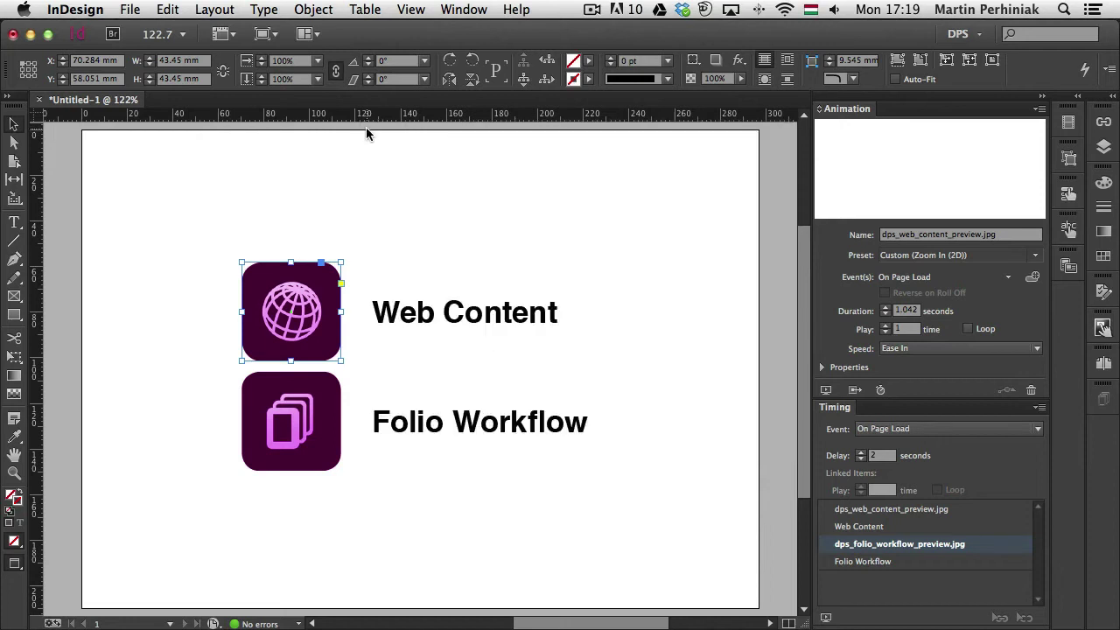
- Set the globe icon's animation duration to 3 seconds and preview the page
double_click(917, 311)
text(3)
key(Return)
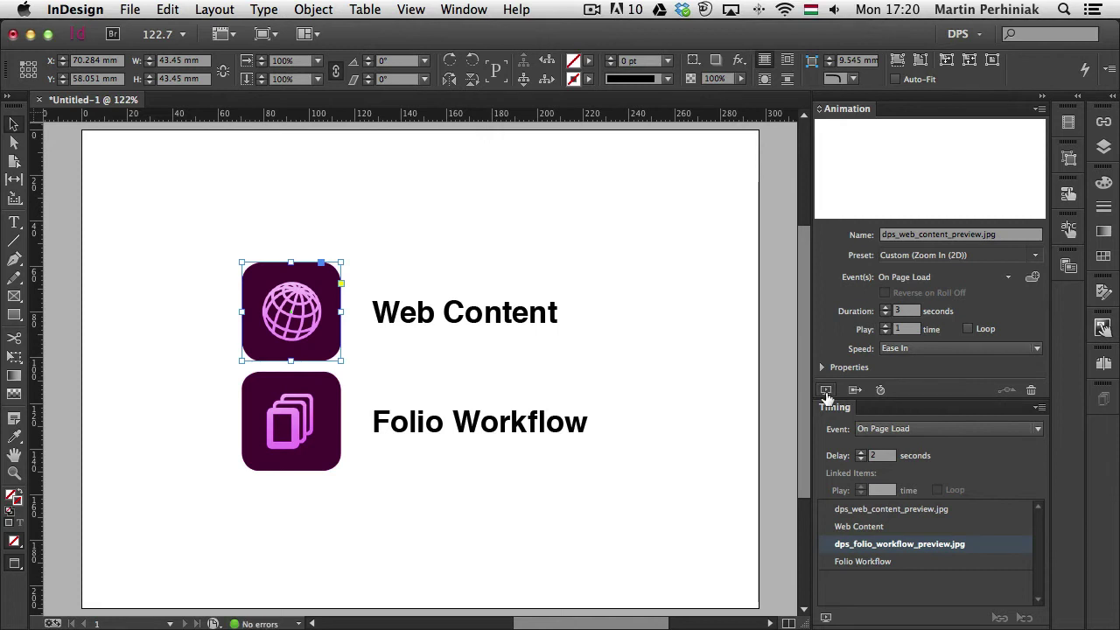
click(826, 390)
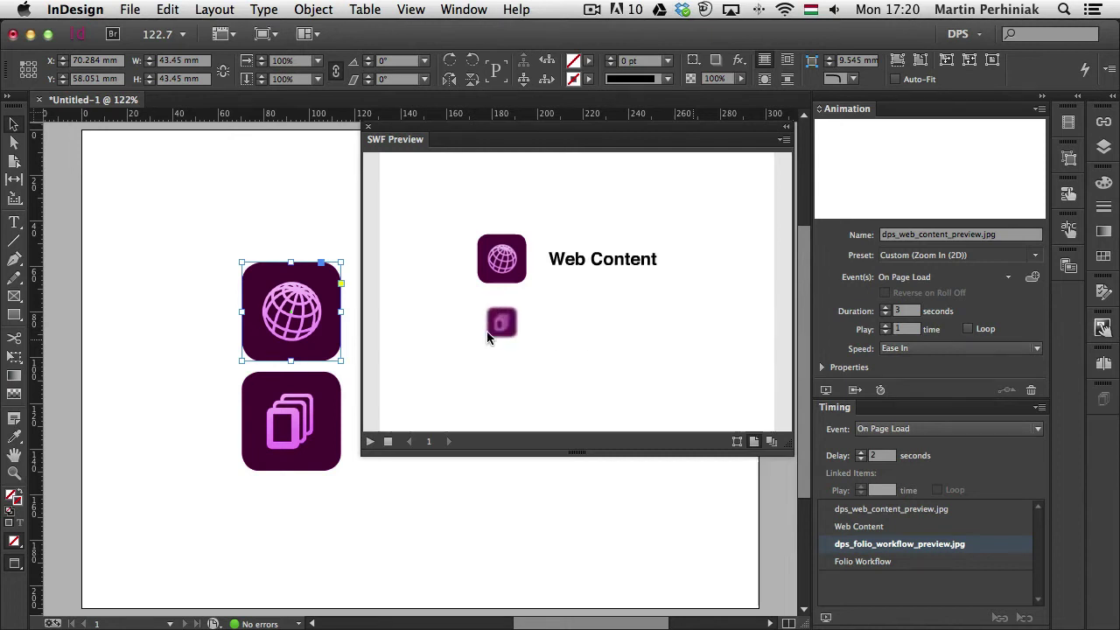
- Give the Folio Workflow icon a 3-second duration with Ease In speed and preview the page
click(367, 129)
click(337, 376)
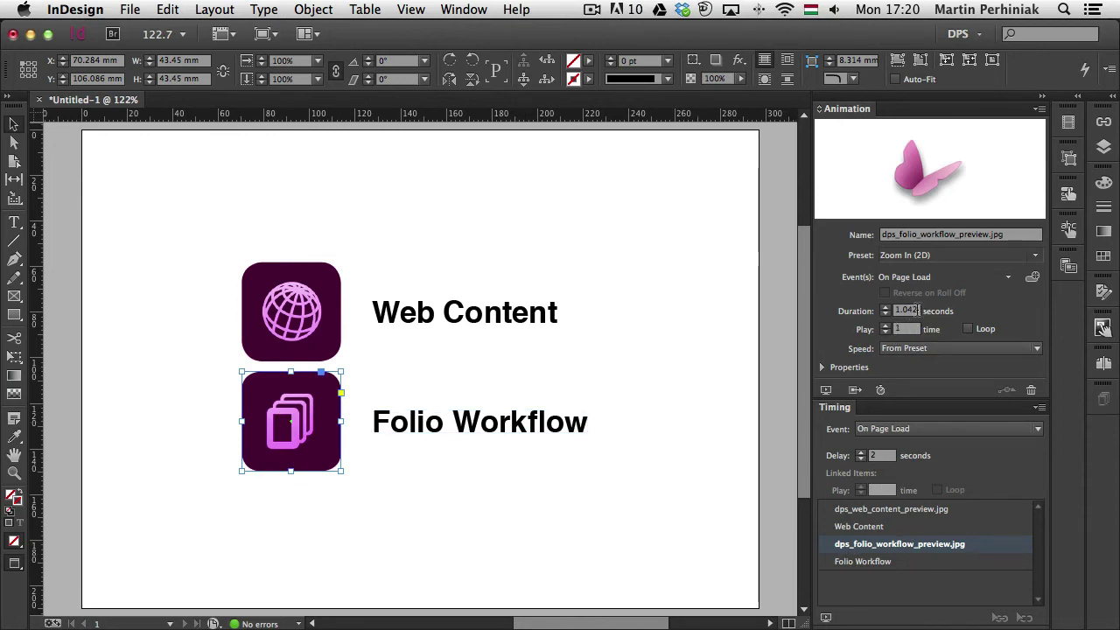
double_click(916, 310)
text(3)
click(905, 348)
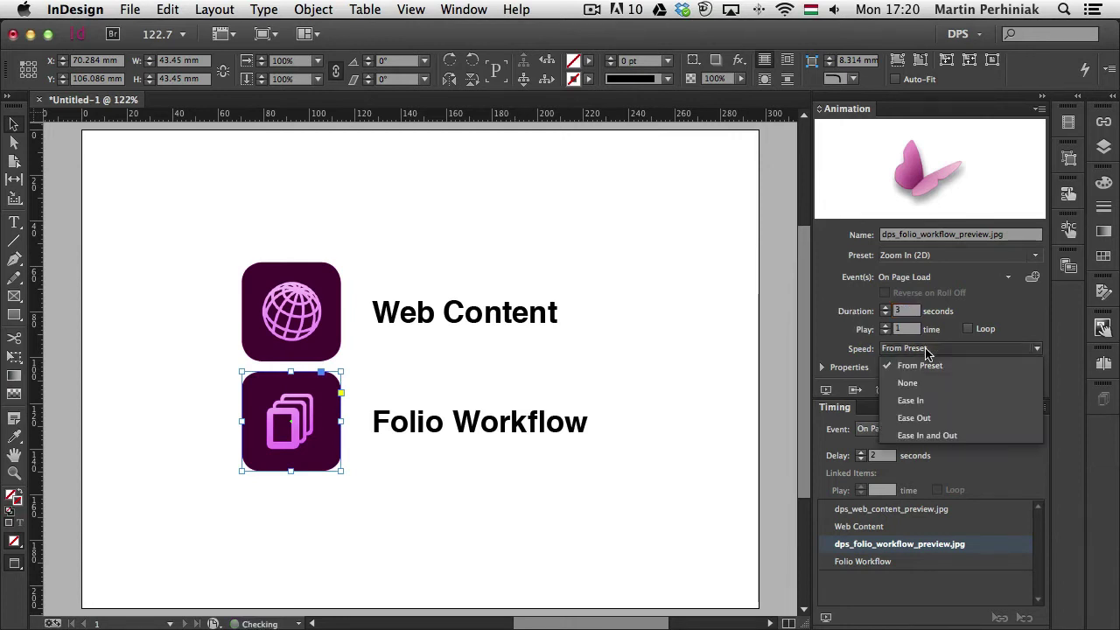
click(935, 402)
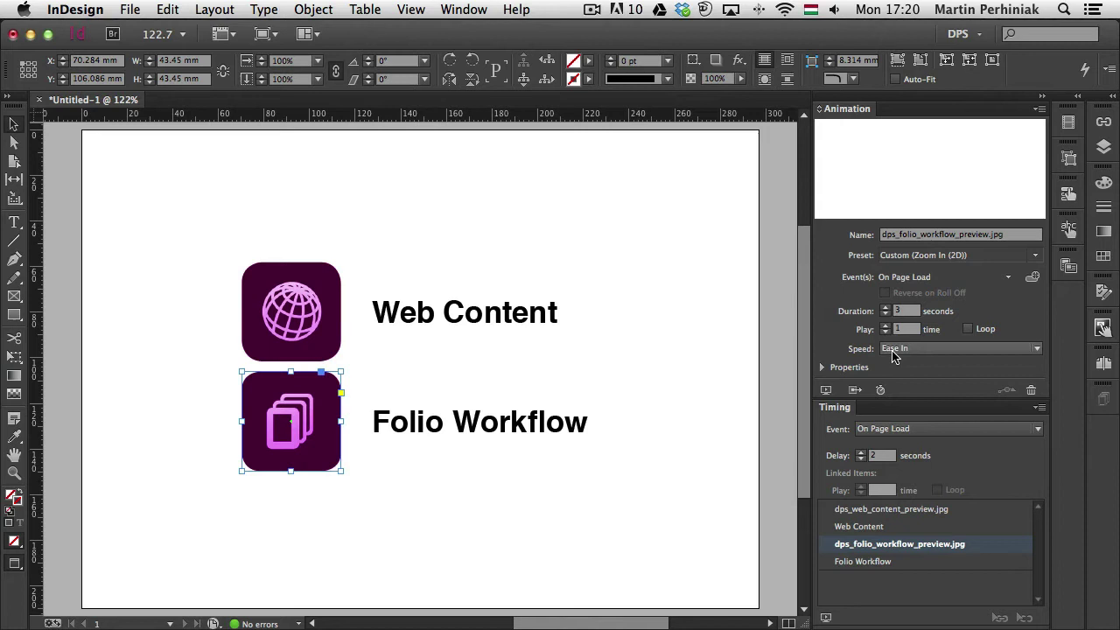
click(825, 390)
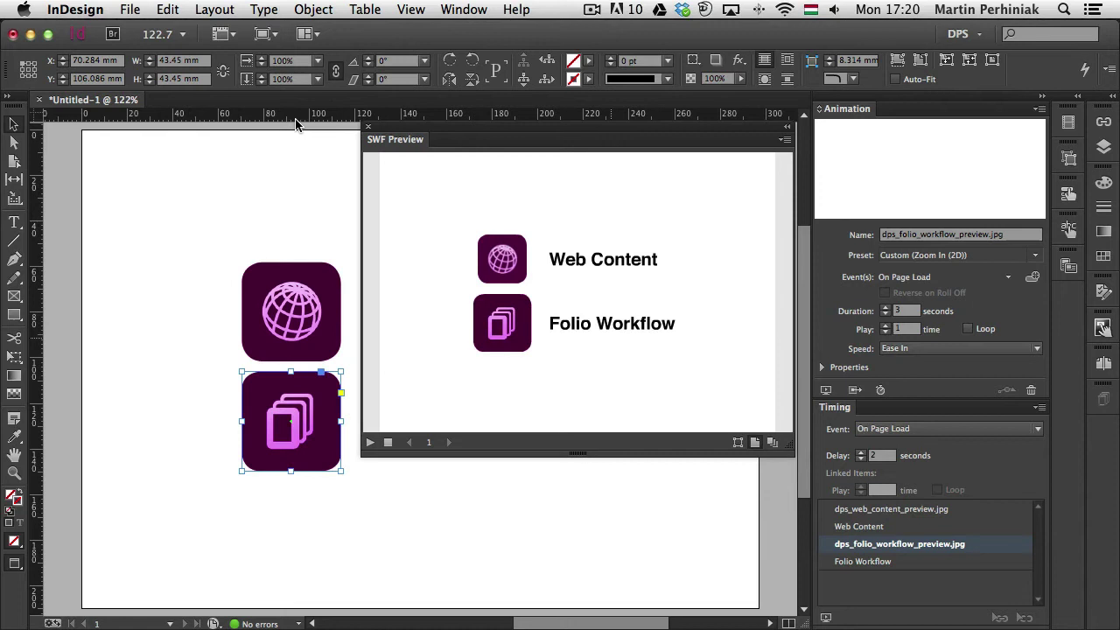
- Draw a frame above the icons and round its corners
click(368, 133)
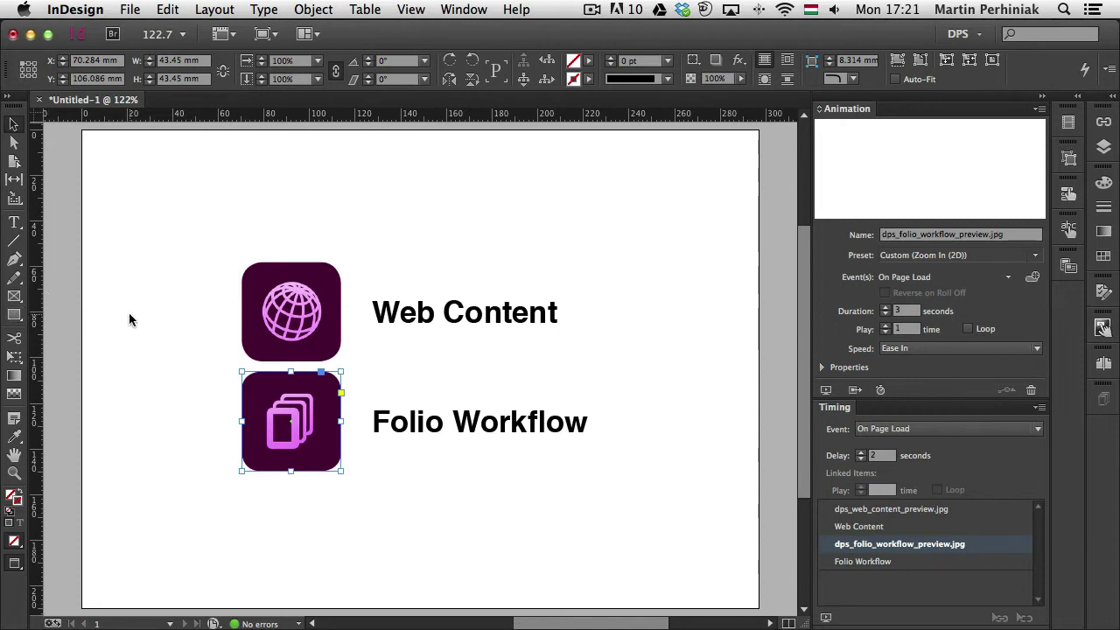
click(15, 298)
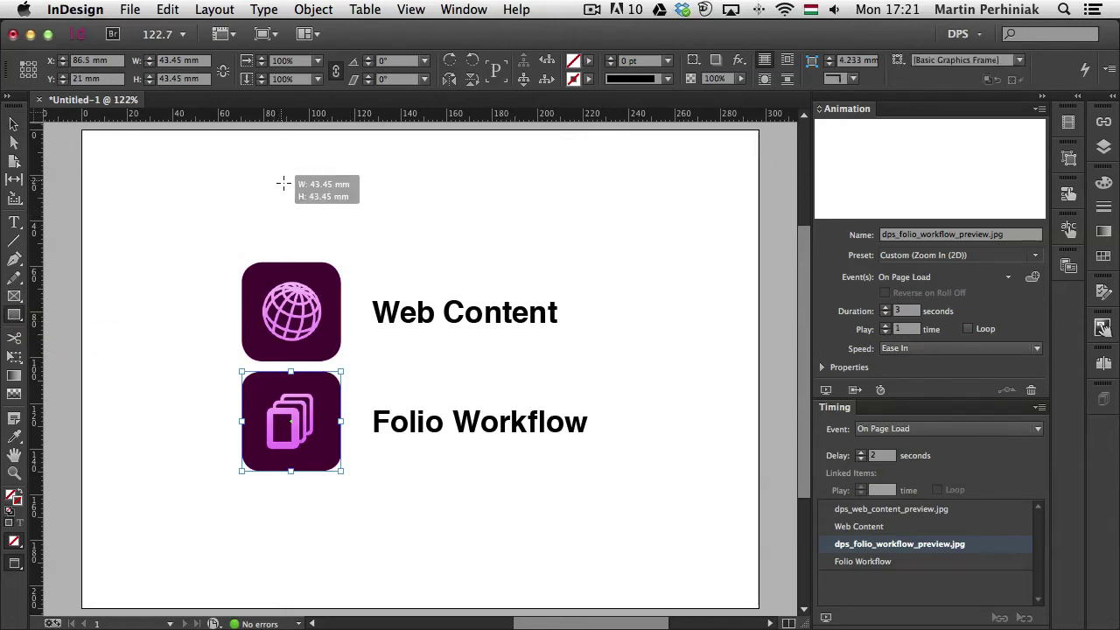
drag(279, 177, 421, 217)
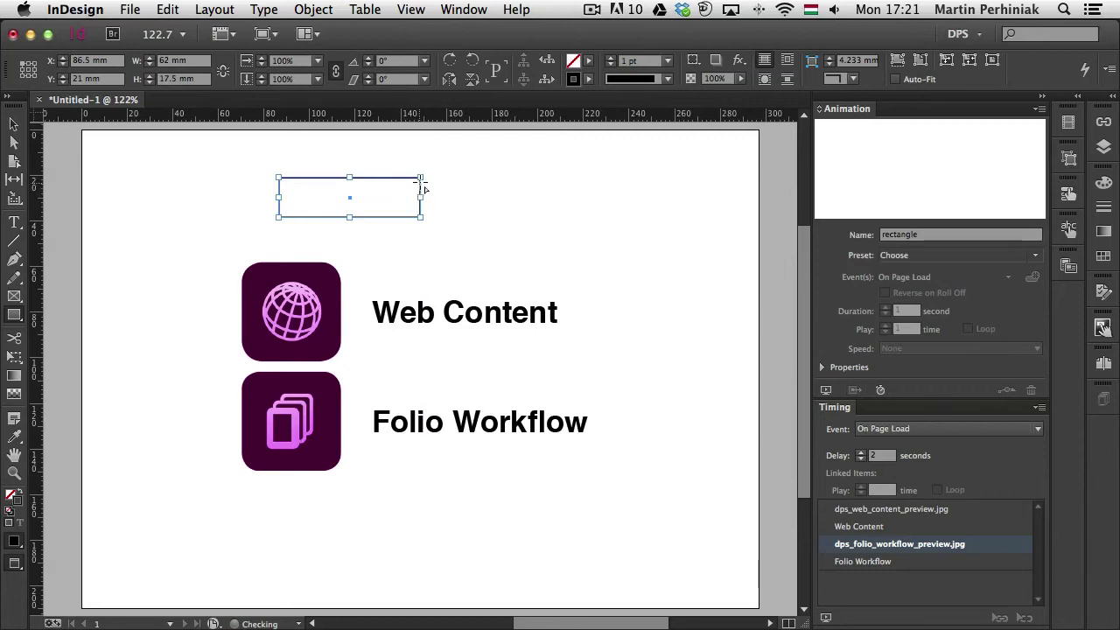
key(v)
click(420, 194)
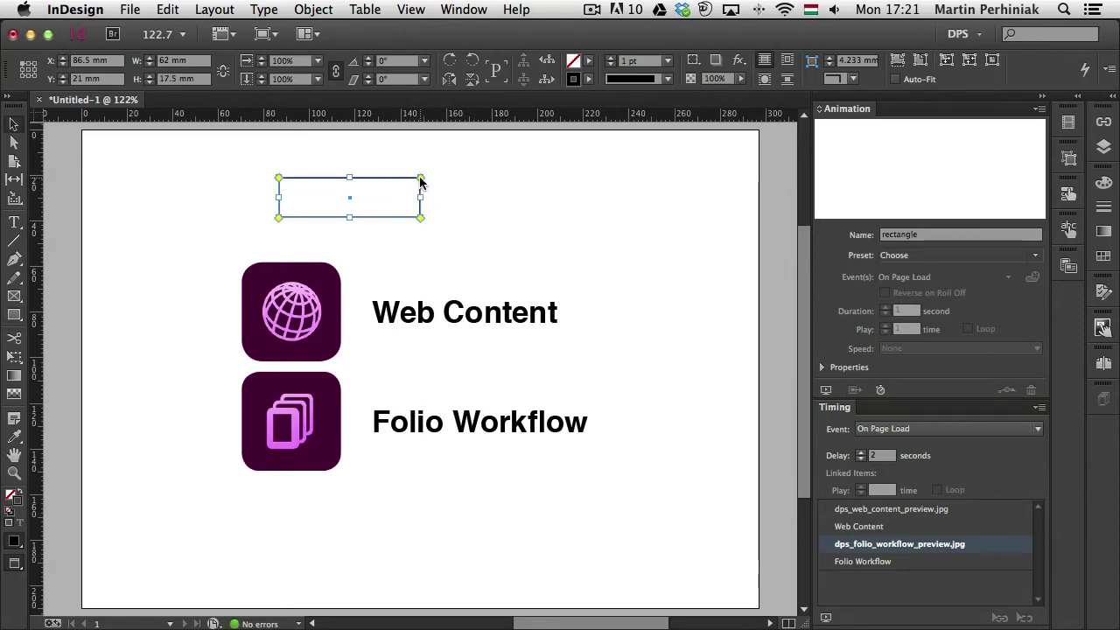
drag(420, 180, 604, 220)
click(407, 196)
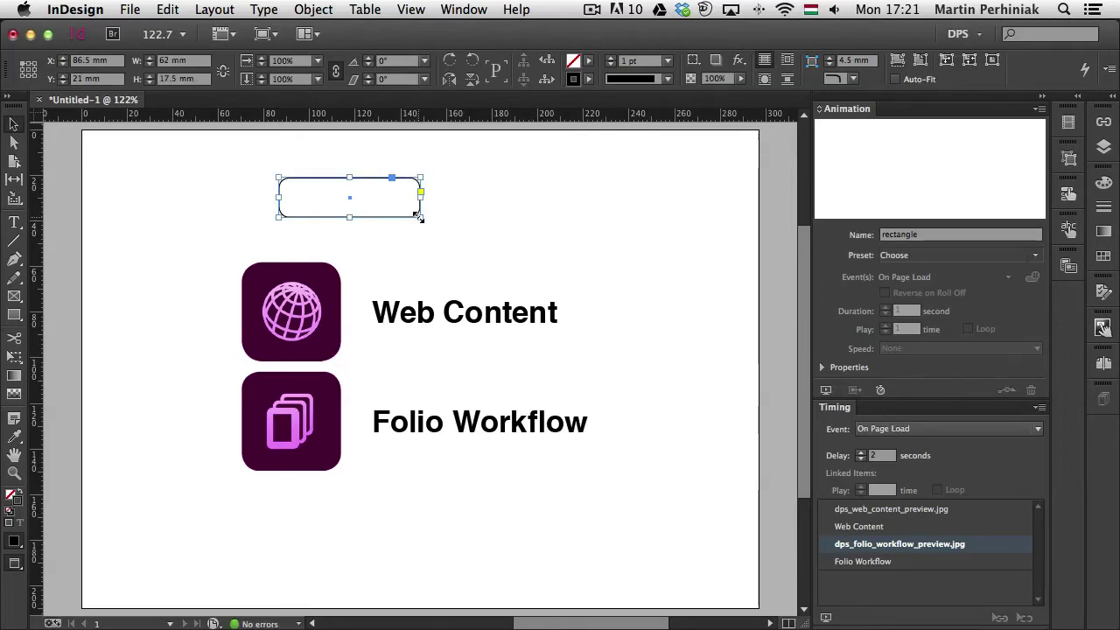
click(372, 203)
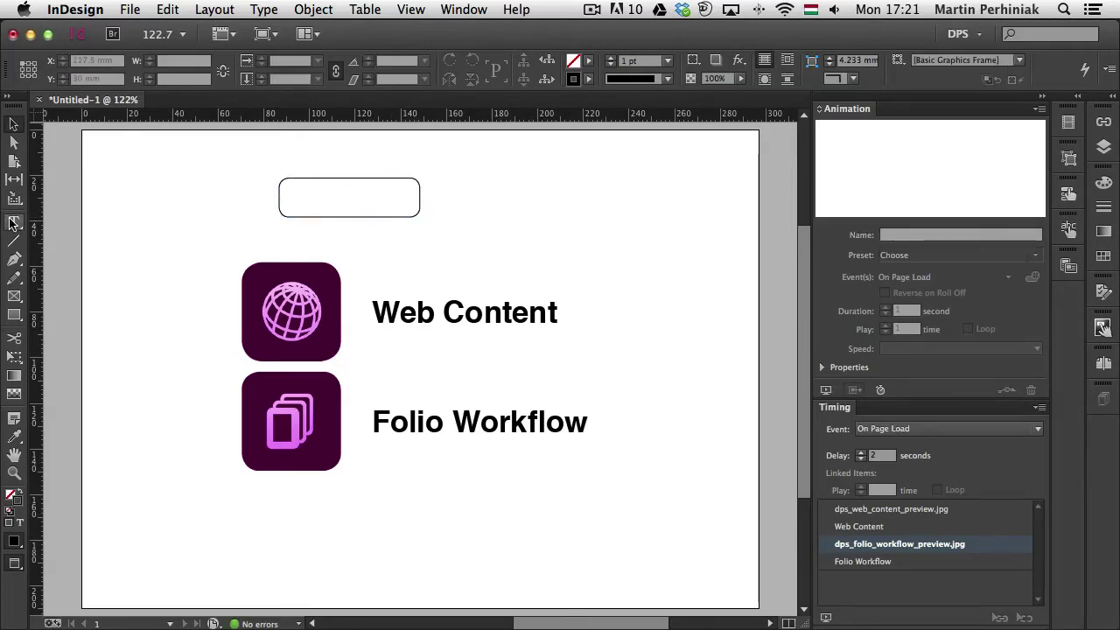
- Type 'Start first line' into the rounded frame and select all of it
click(14, 223)
click(339, 195)
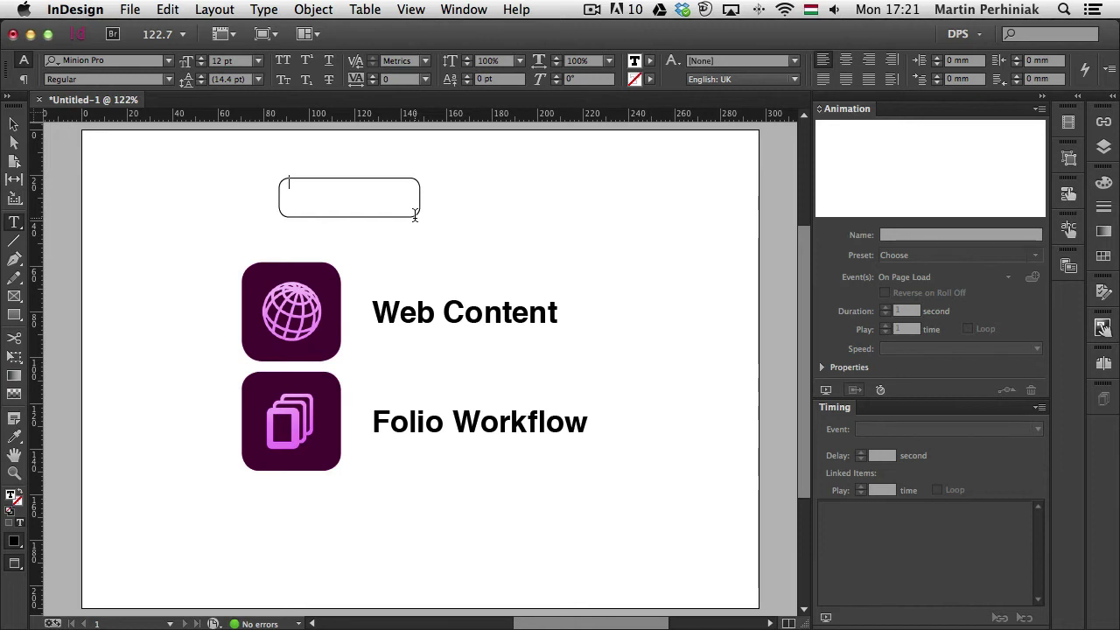
text(Start first line)
key(super+a)
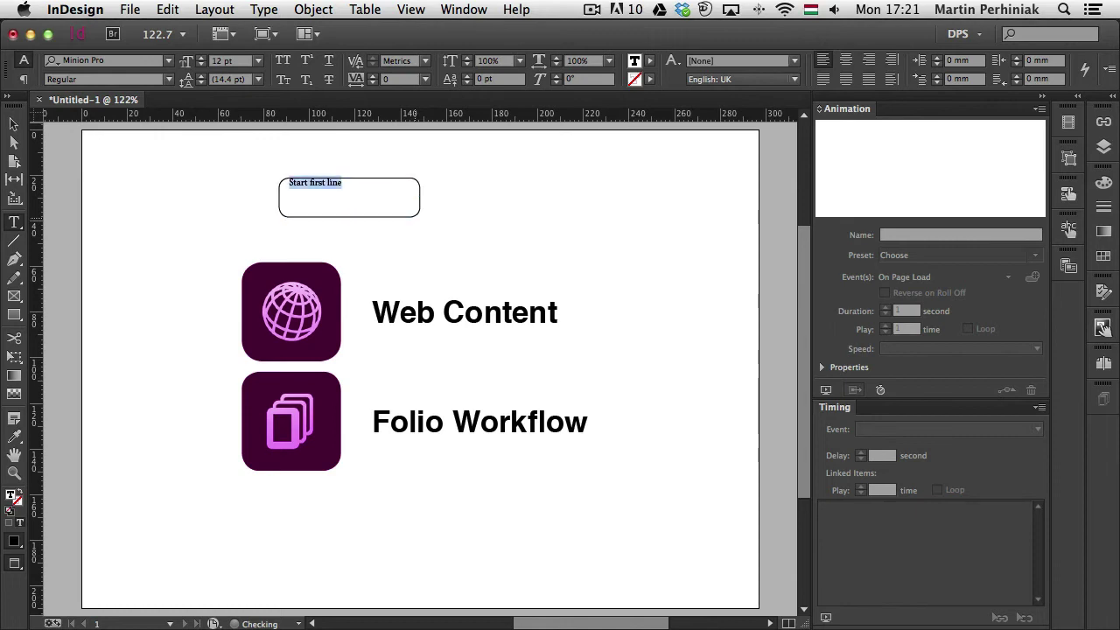
- Centre 'Start first line' vertically via Text Frame Options and make it 20 pt Bold
click(315, 9)
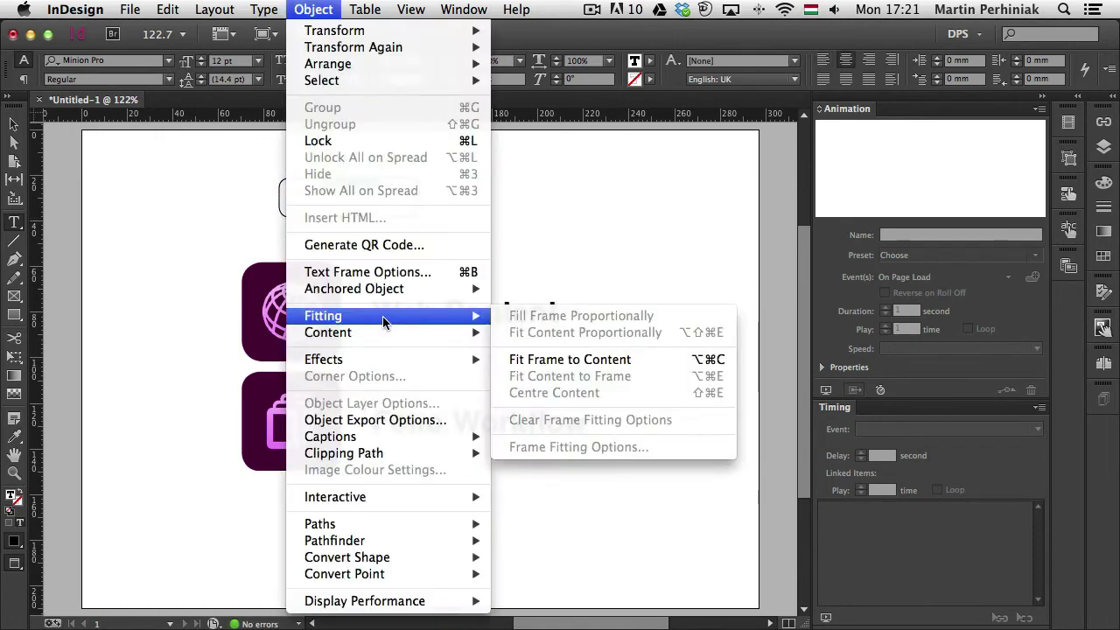
click(362, 272)
click(617, 379)
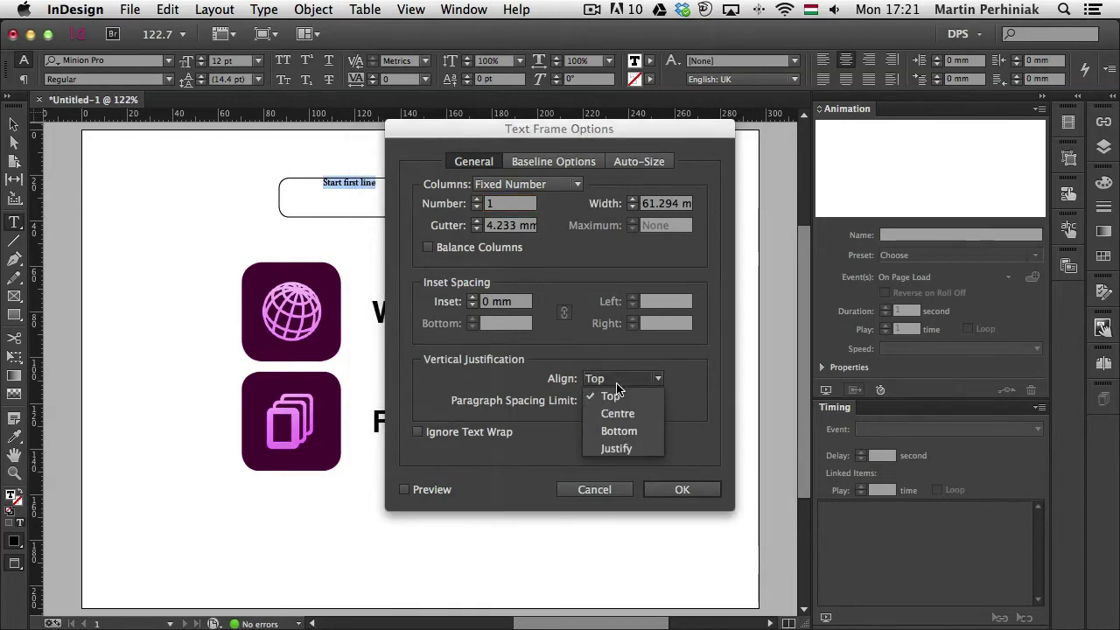
click(624, 415)
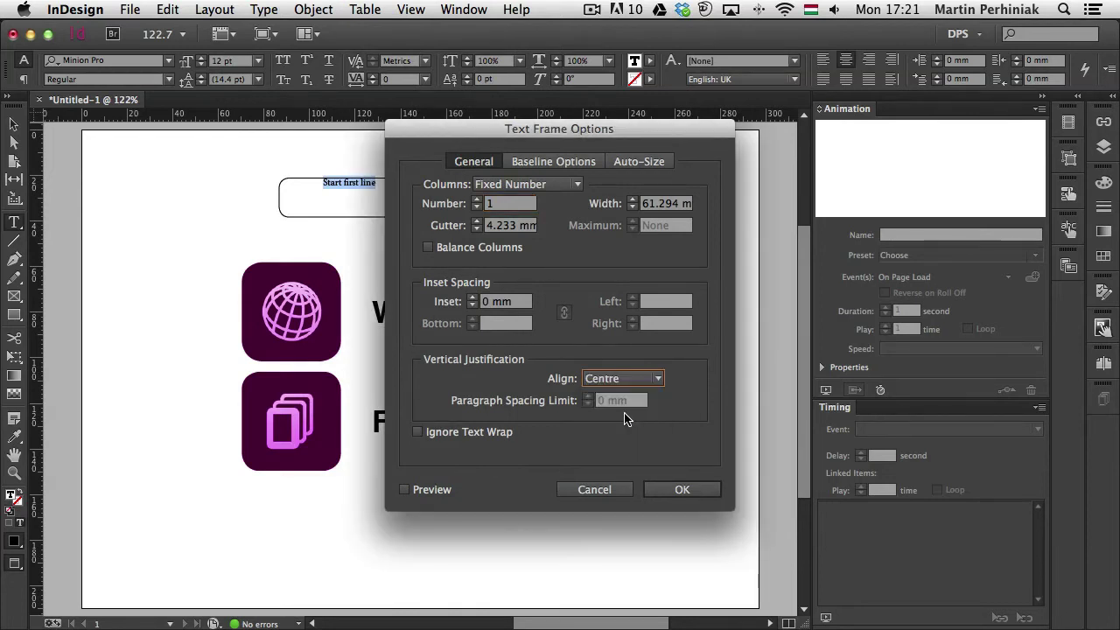
click(683, 493)
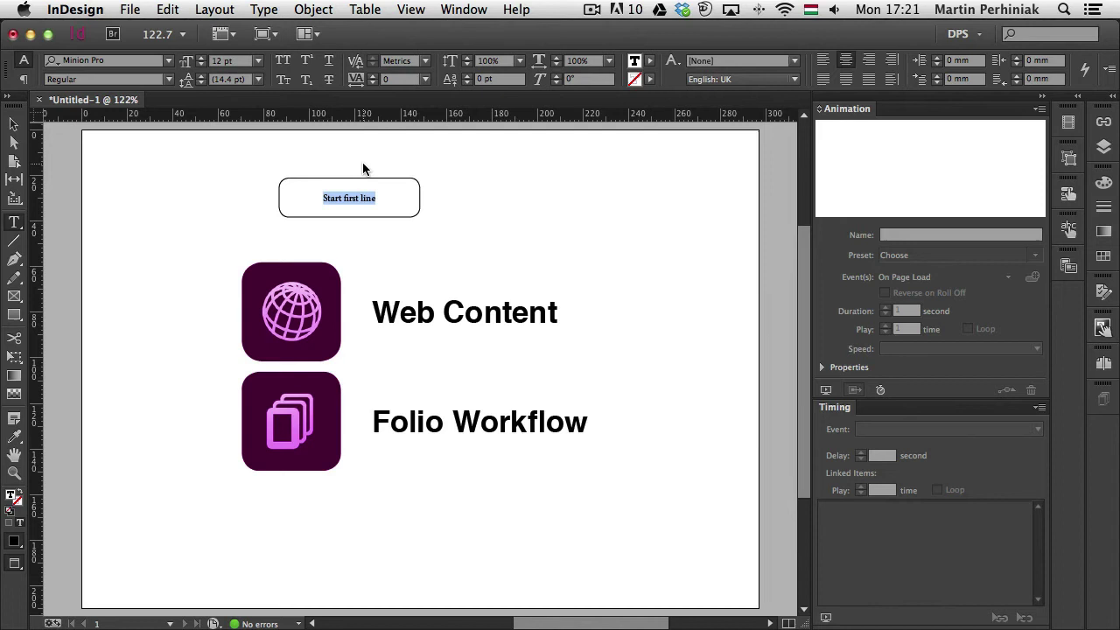
key(super+shift+b)
key(super+shift+period)
key(super+shift+period)
key(super+shift+period)
key(super+shift+period)
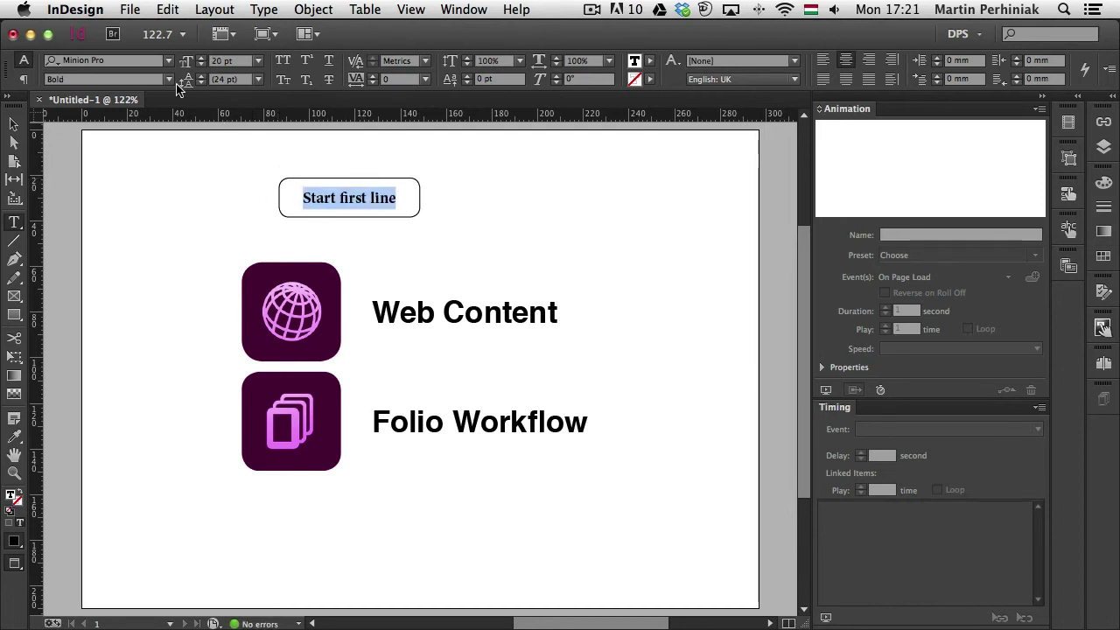
- Set the 'Start first line' frame text to Helvetica Light and select the frame
key(super+alt+shift+m)
text(helve)
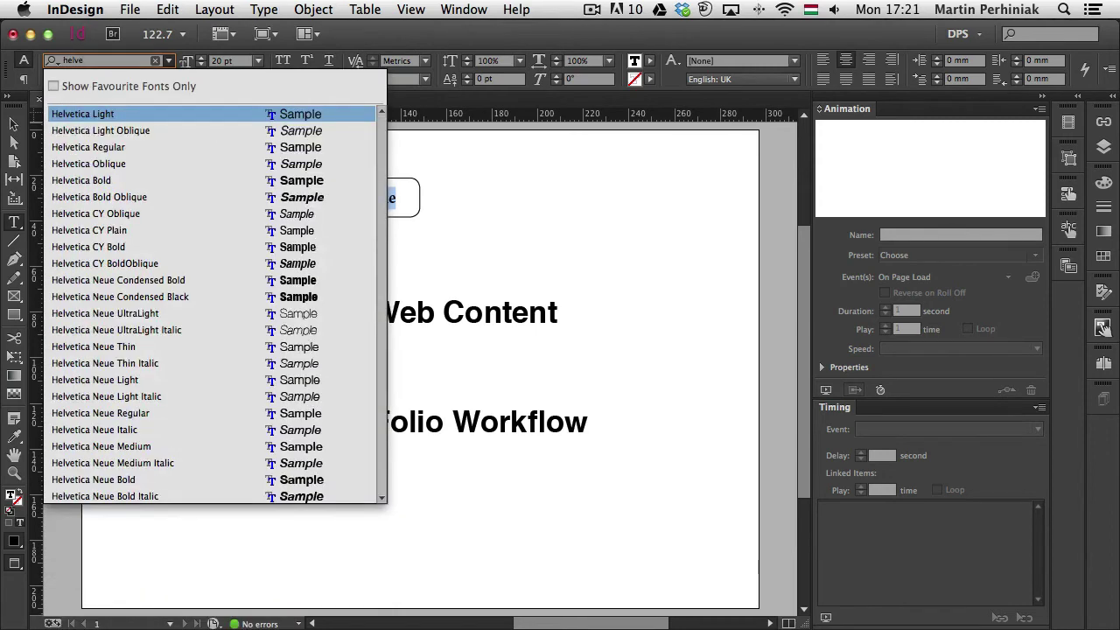
key(Return)
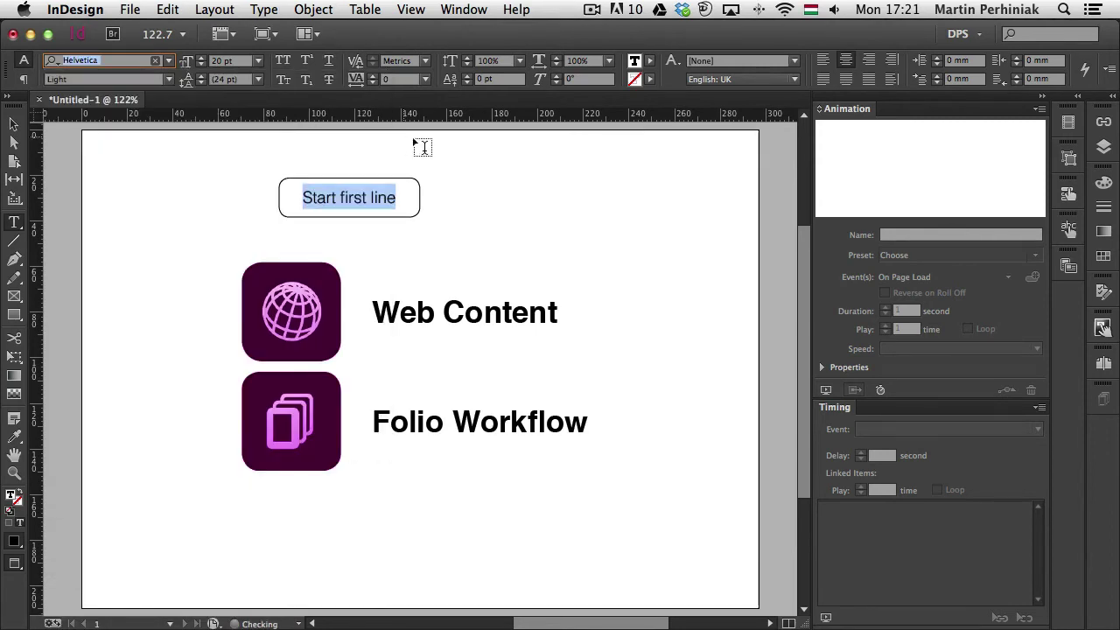
click(388, 203)
key(Escape)
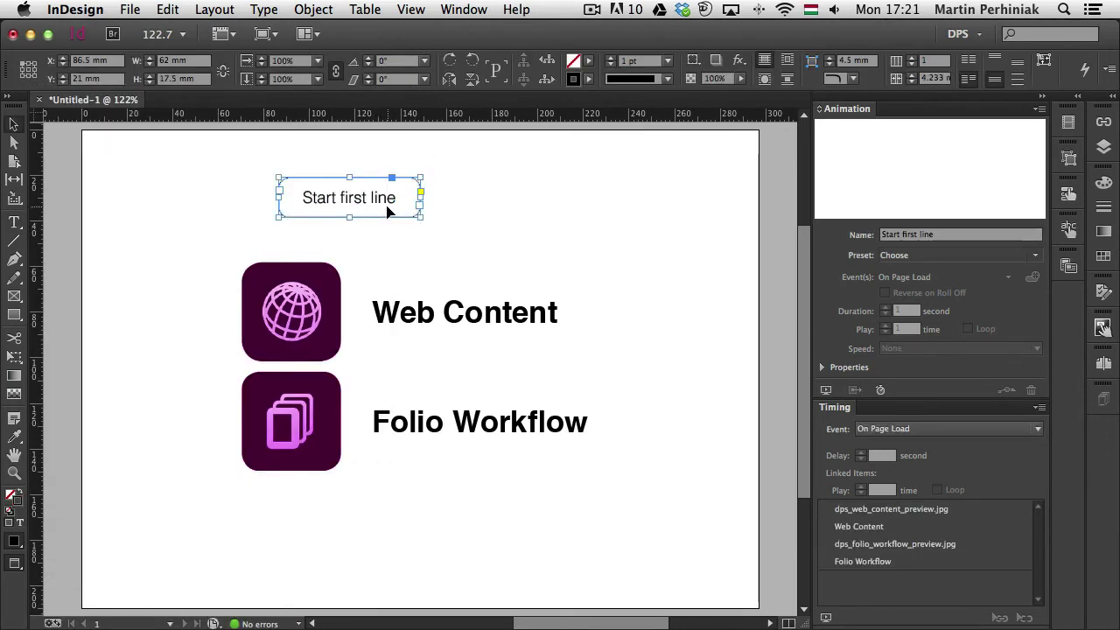
- Duplicate the frame alongside, change its text to 'Start second line', and select both frames
drag(388, 213, 463, 194)
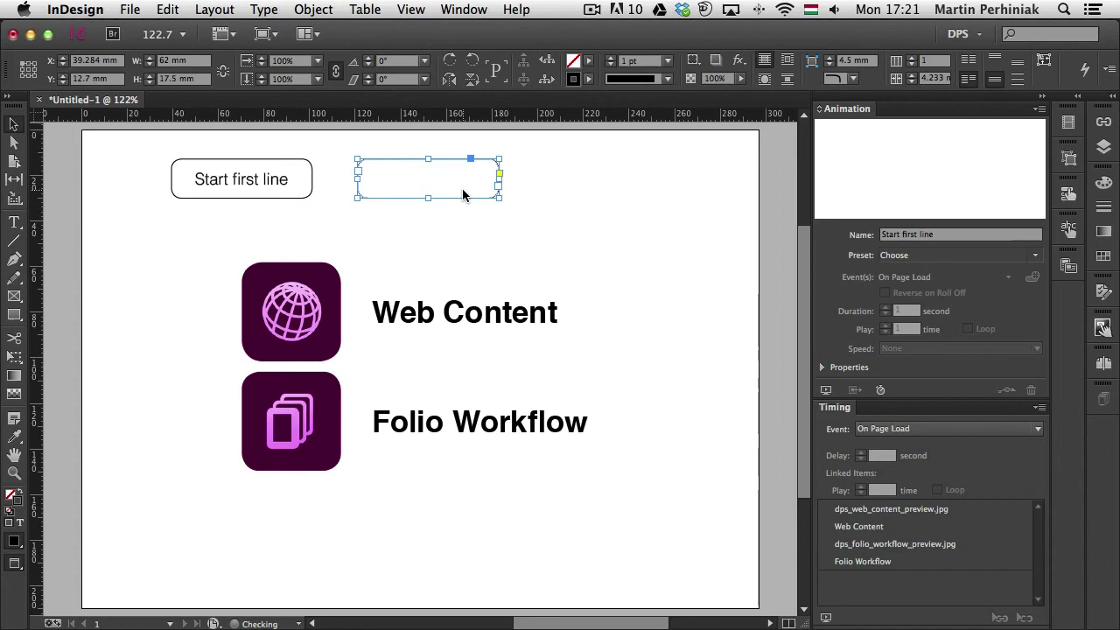
double_click(432, 178)
double_click(431, 178)
text(s)
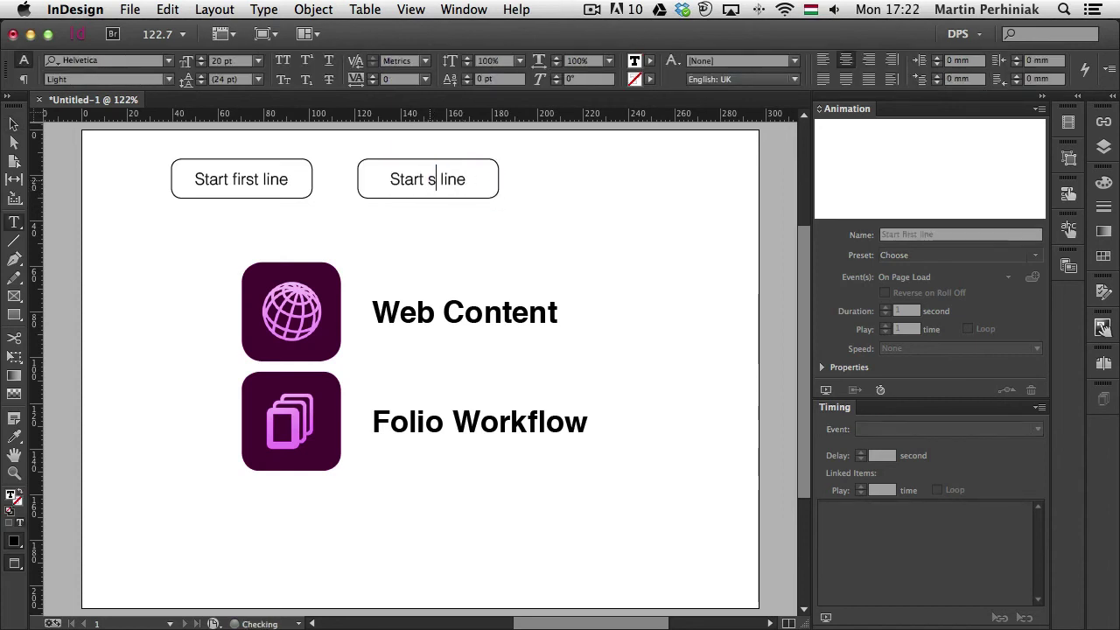
text(econd)
key(Escape)
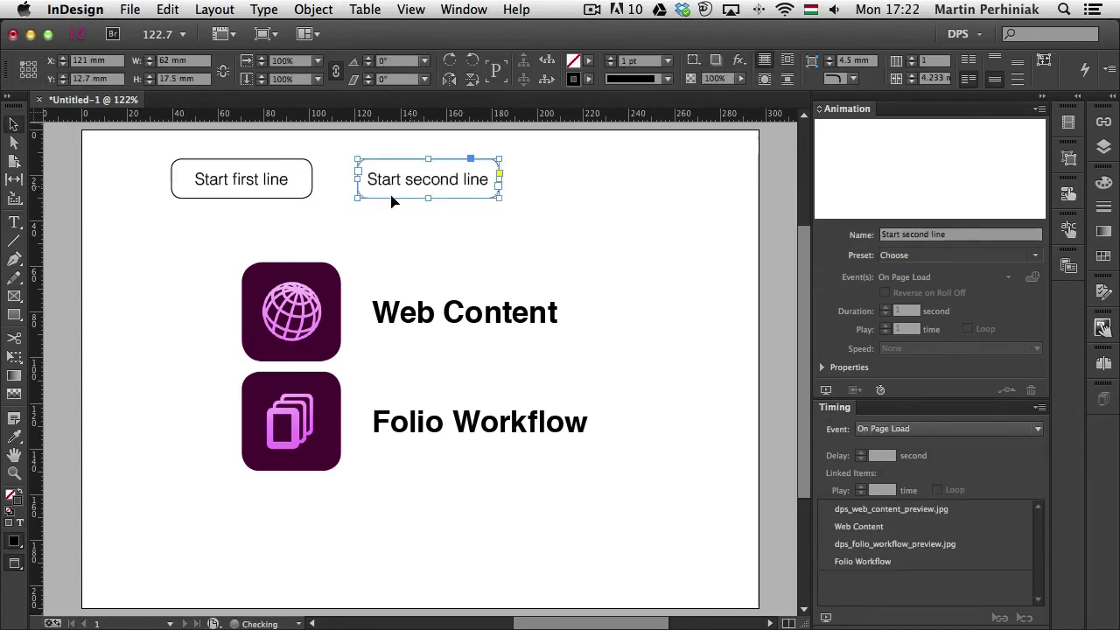
shift+click(301, 182)
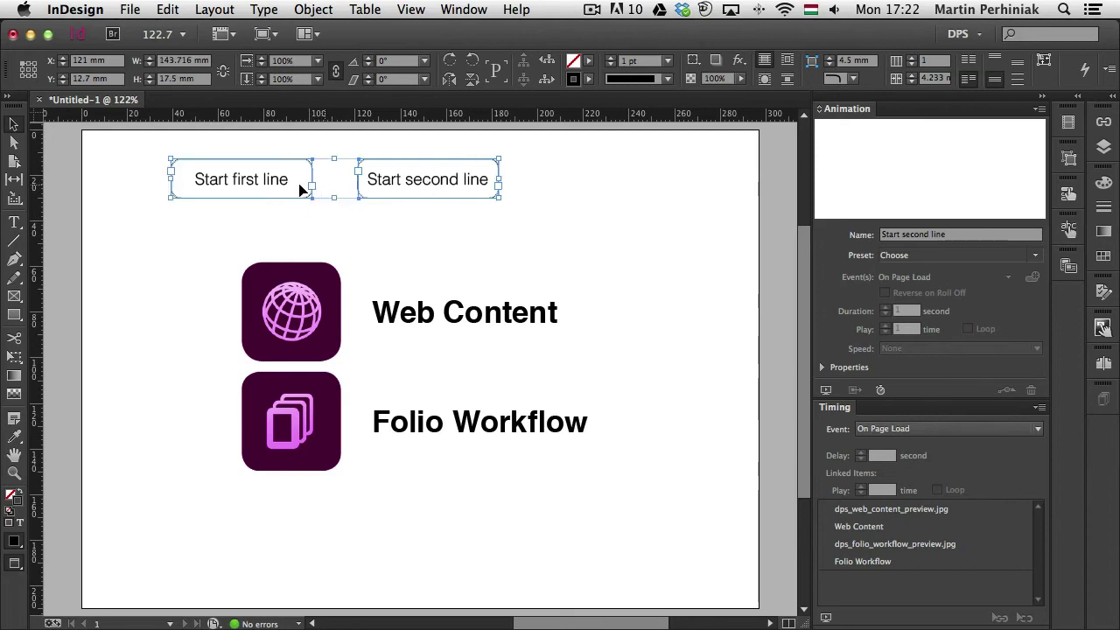
- Move both frames toward the page centre and make 'Start first line' a button
drag(300, 182, 390, 194)
click(446, 235)
click(400, 181)
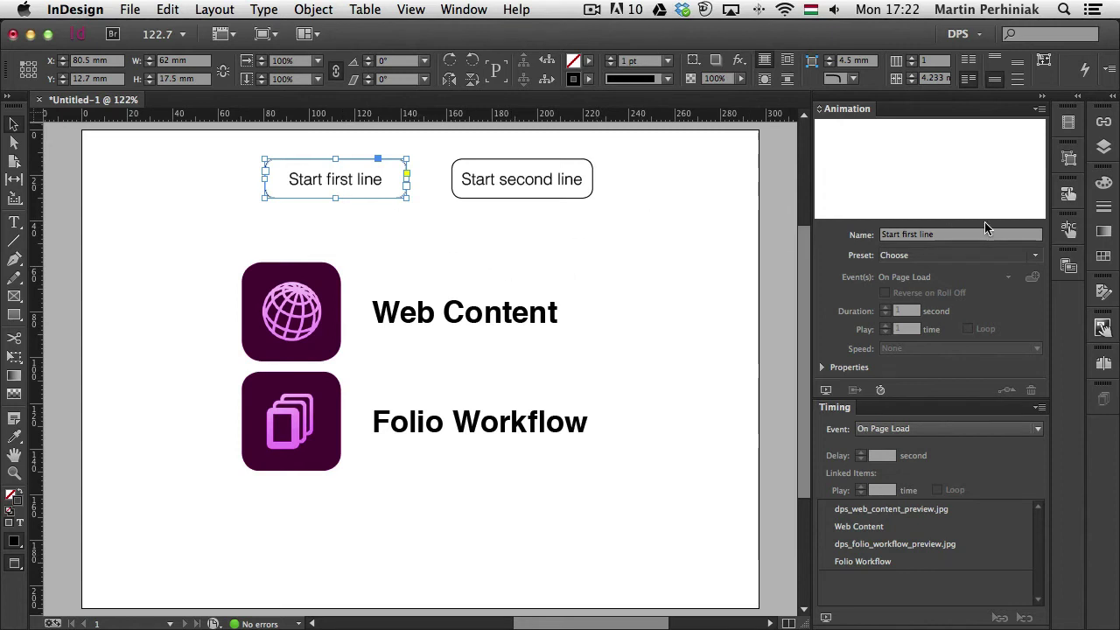
click(1070, 195)
click(1038, 203)
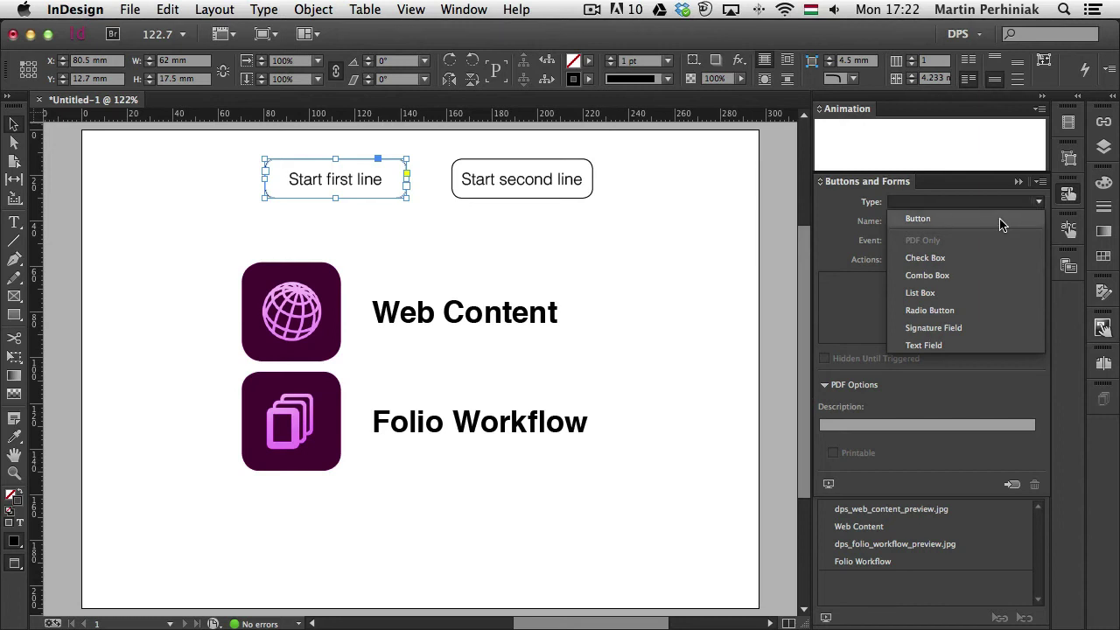
click(1002, 219)
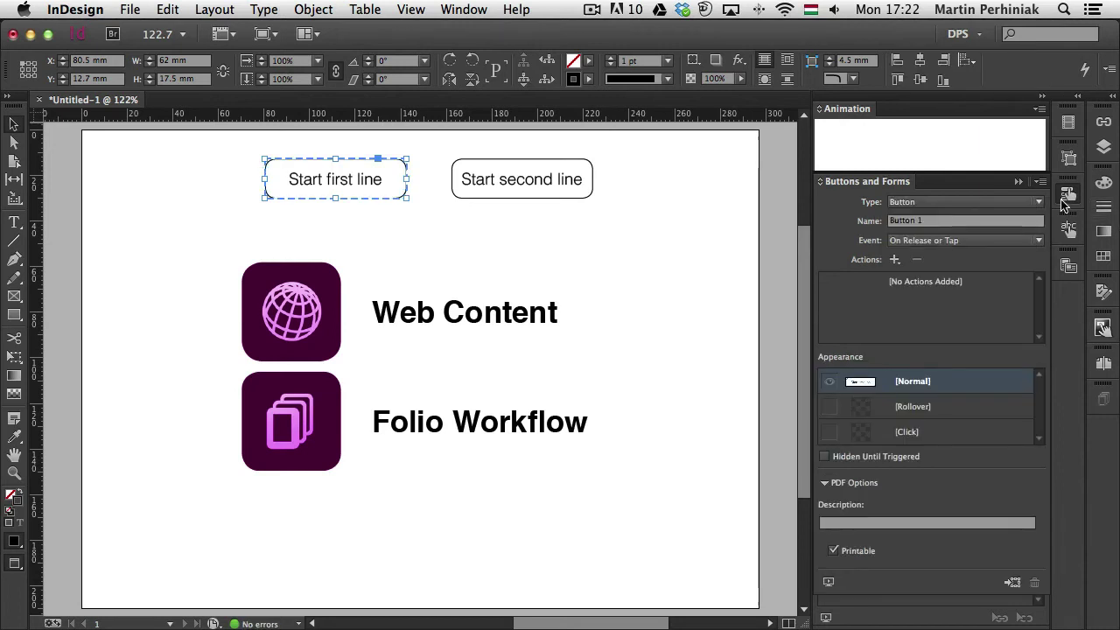
- Convert the 'Start second line' shape into a button (Button 2)
click(588, 189)
click(939, 203)
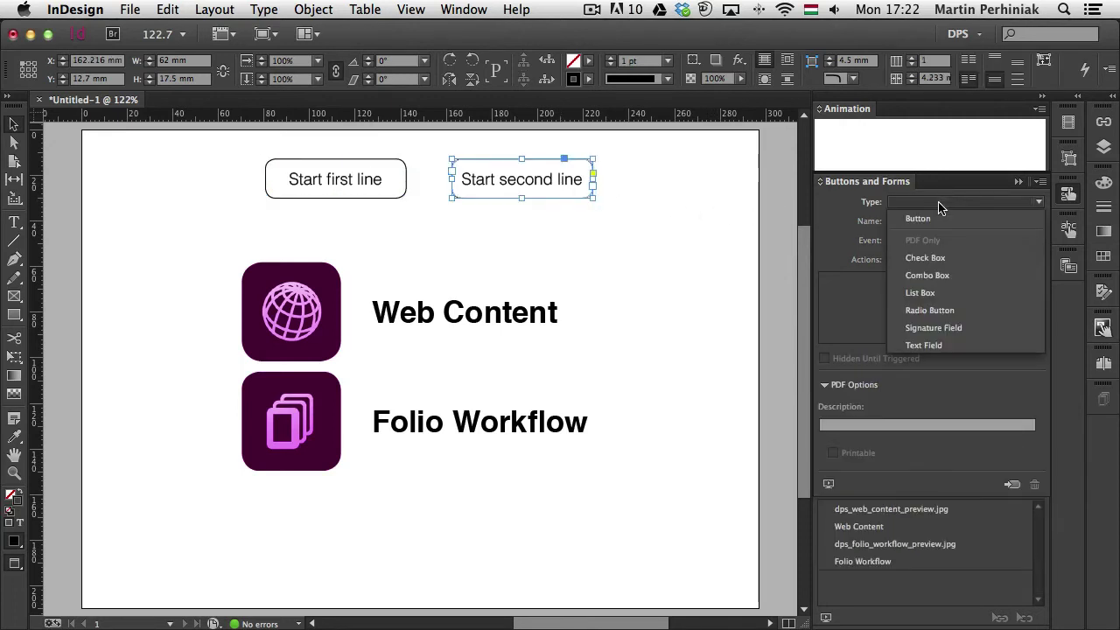
click(919, 219)
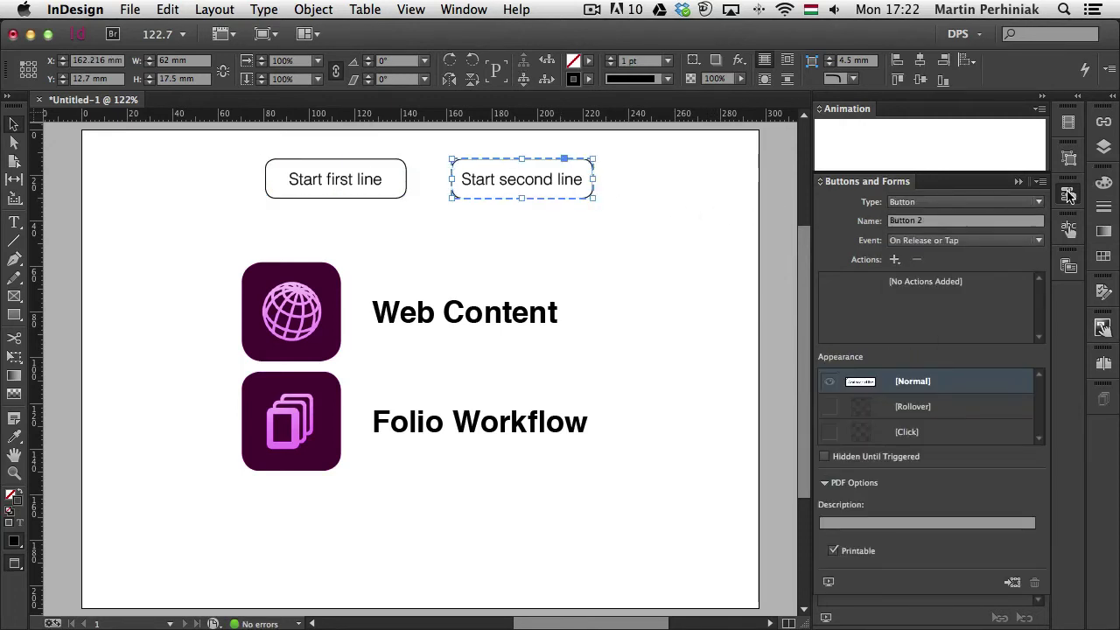
click(1069, 195)
click(578, 290)
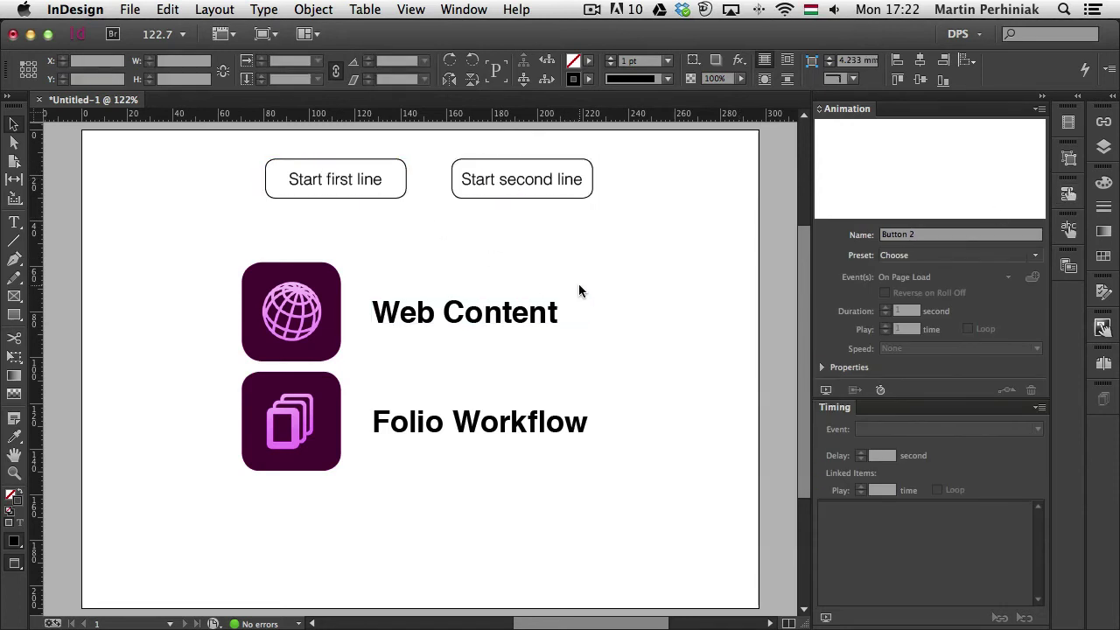
- Create a button trigger so 'Start first line' plays the globe icon's animation
click(320, 282)
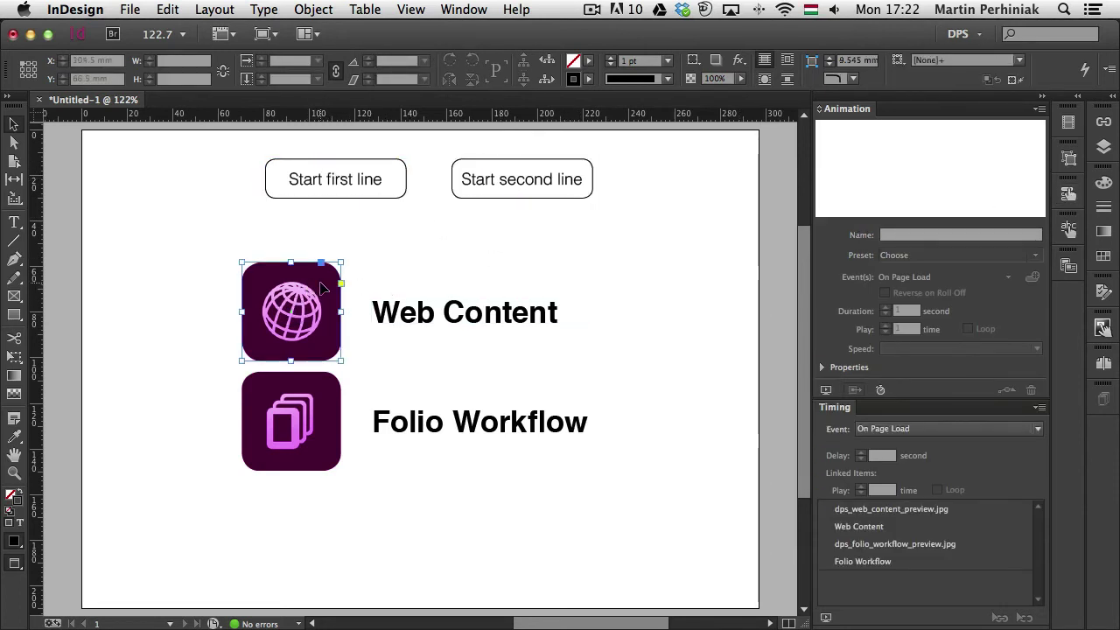
click(1034, 278)
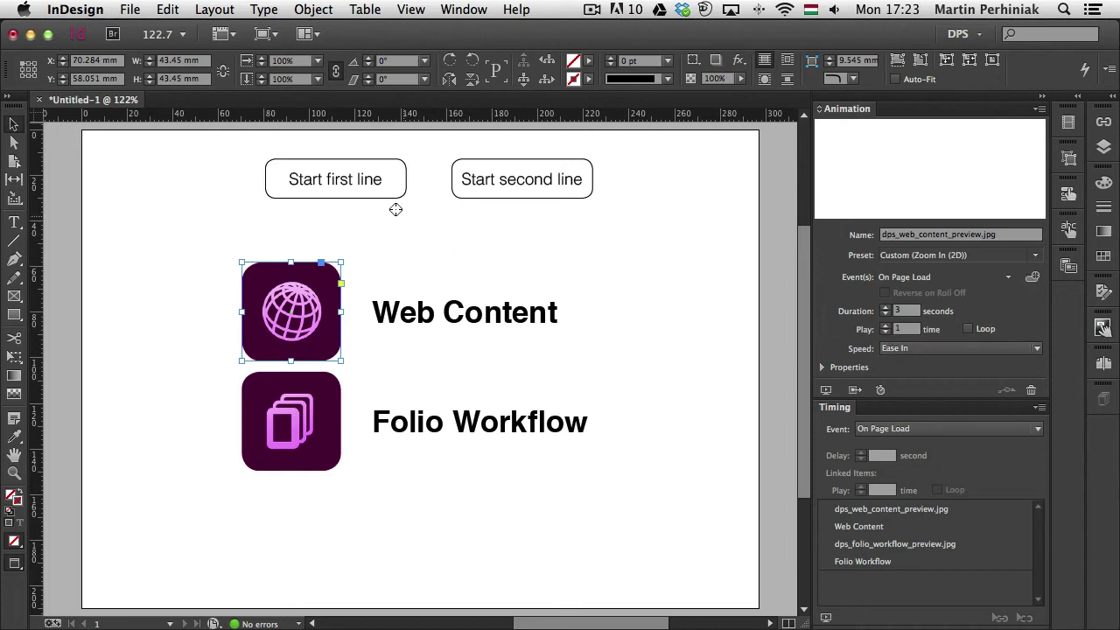
click(358, 182)
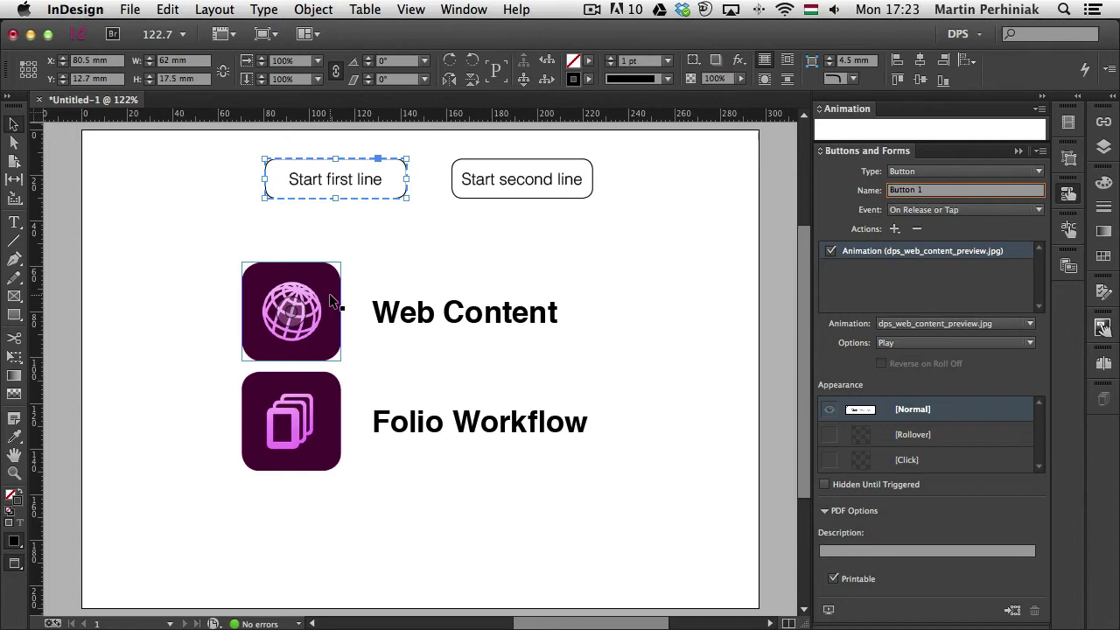
- Create a button trigger so 'Start second line' plays the Folio Workflow icon's animation
click(335, 398)
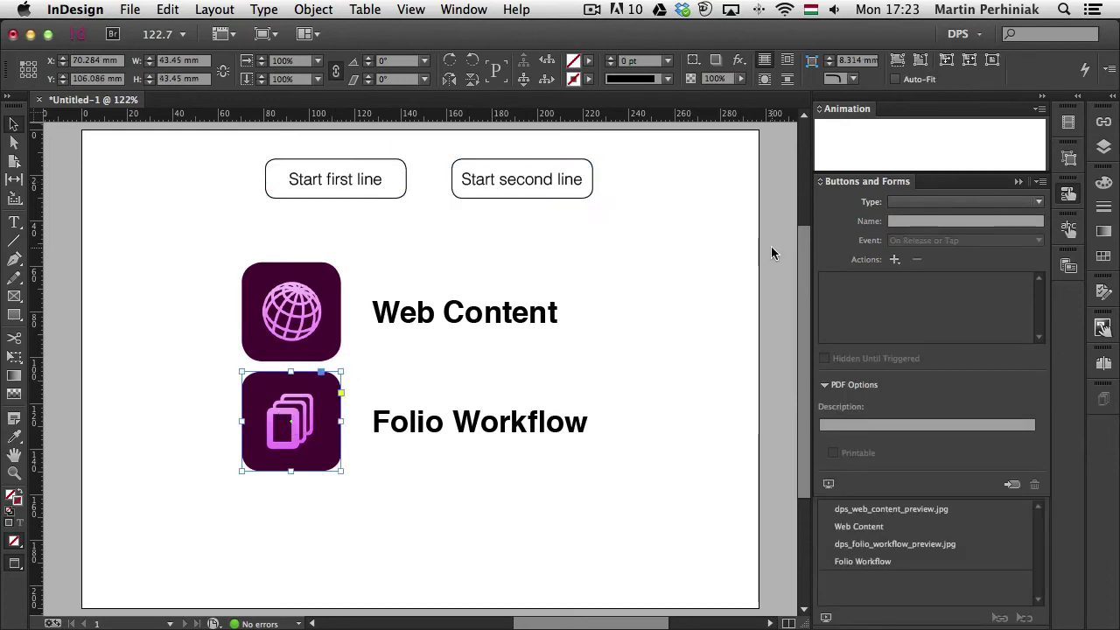
click(1070, 196)
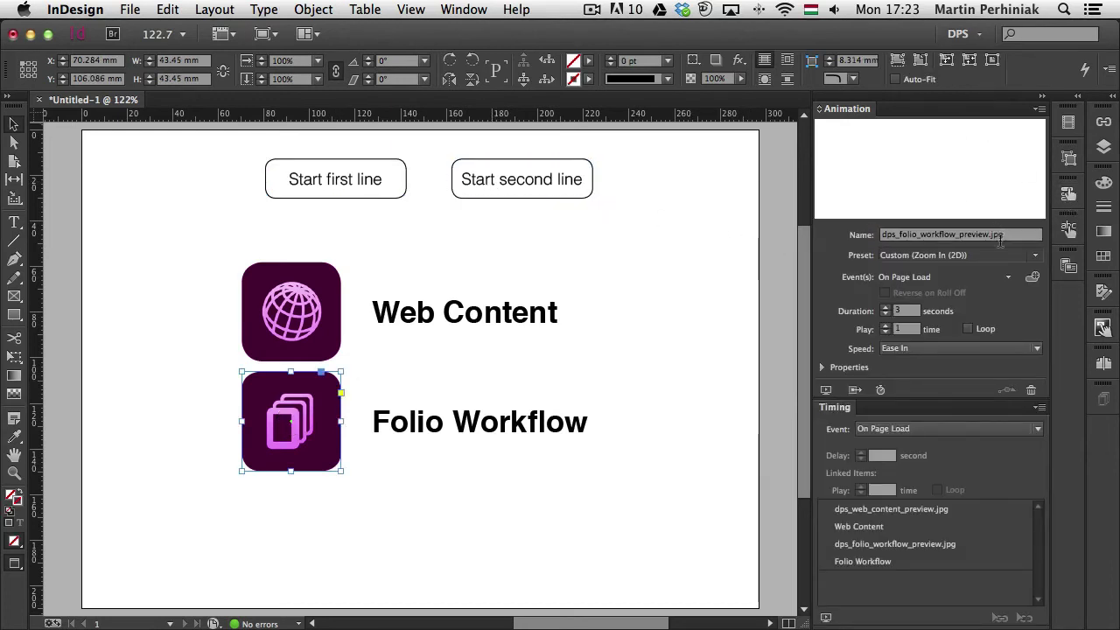
click(1035, 278)
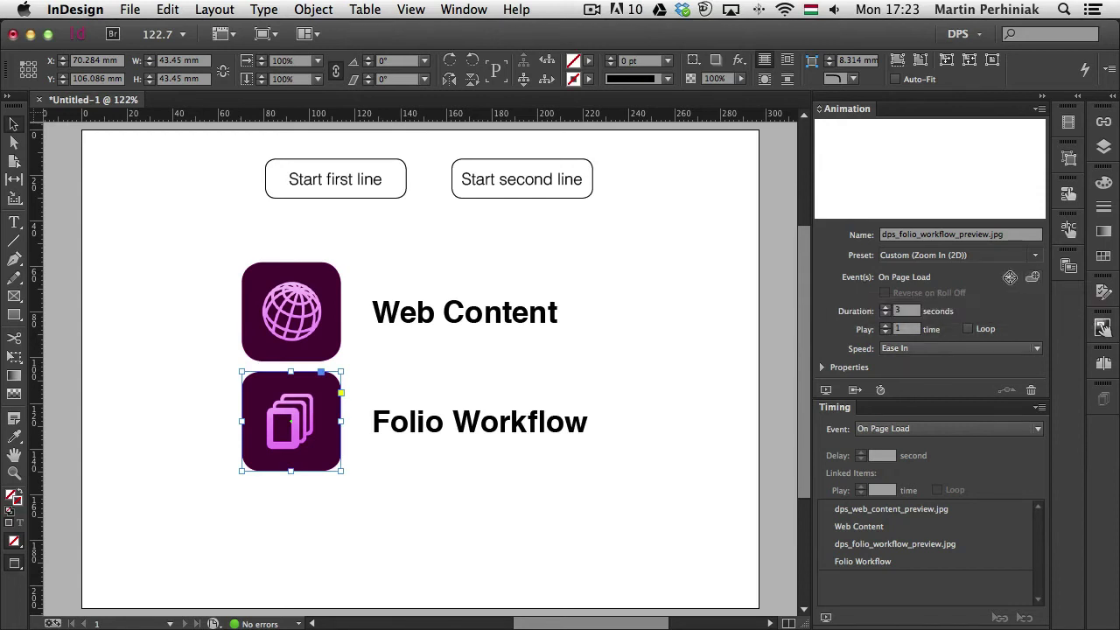
click(545, 192)
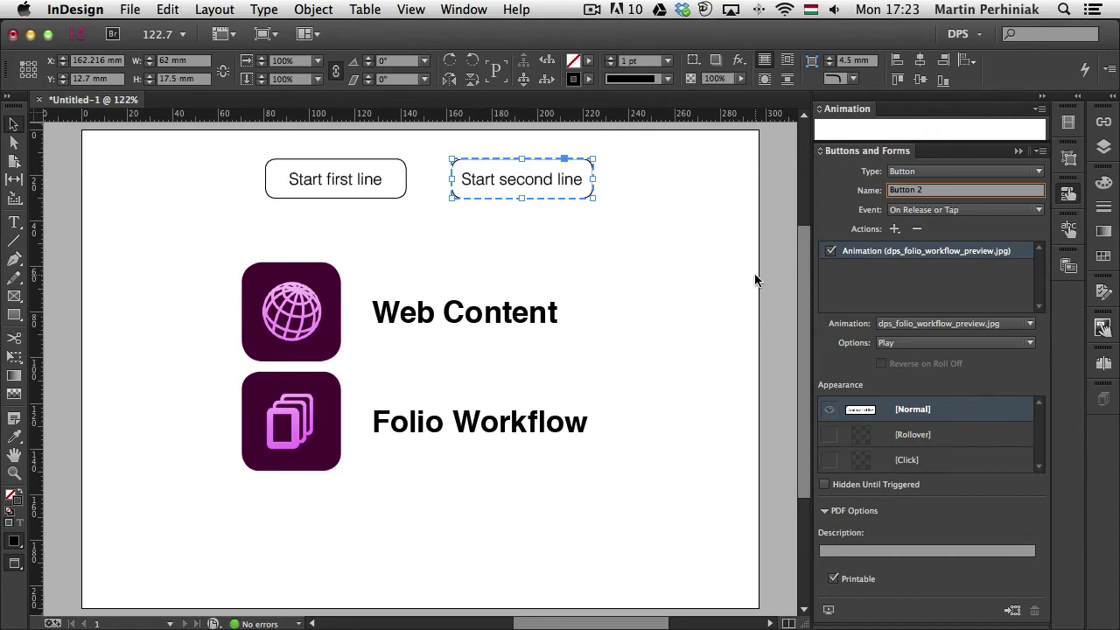
click(1072, 199)
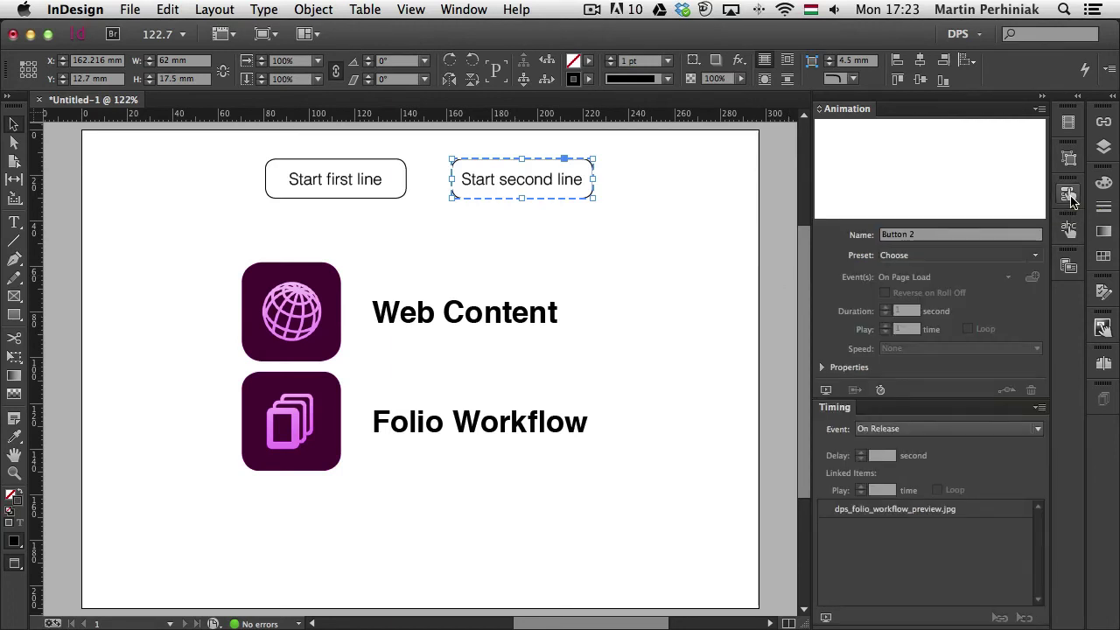
click(518, 242)
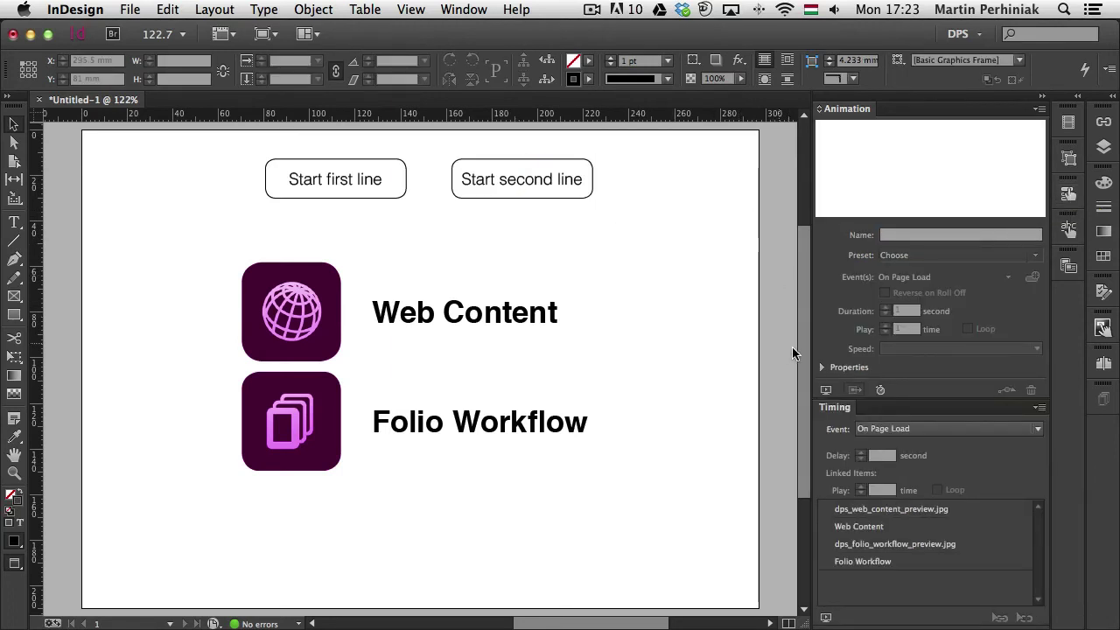
click(827, 391)
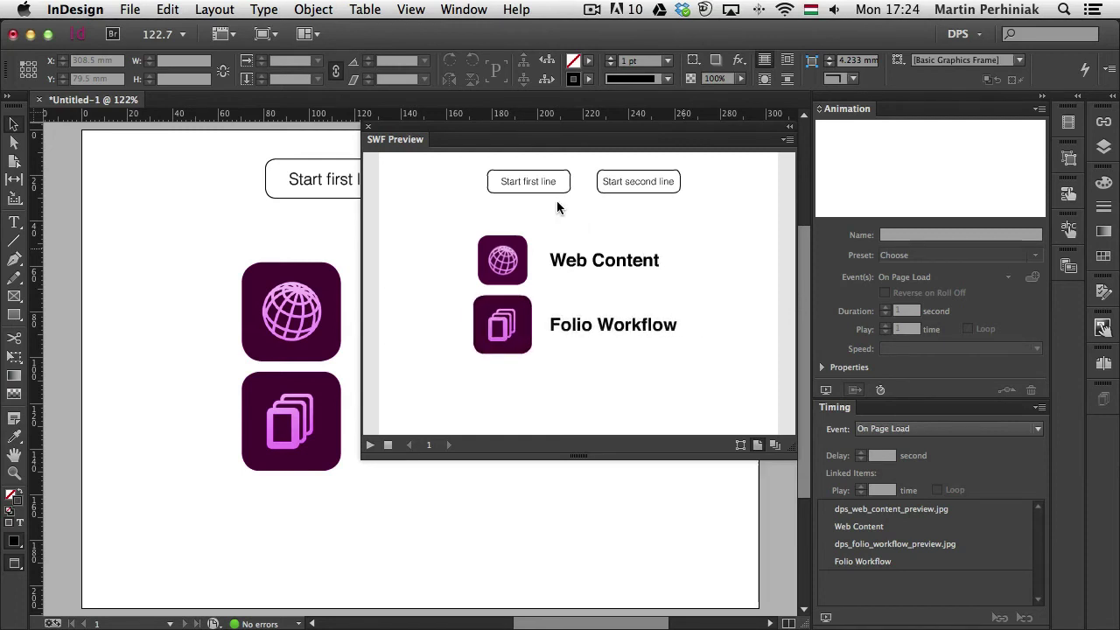
click(536, 181)
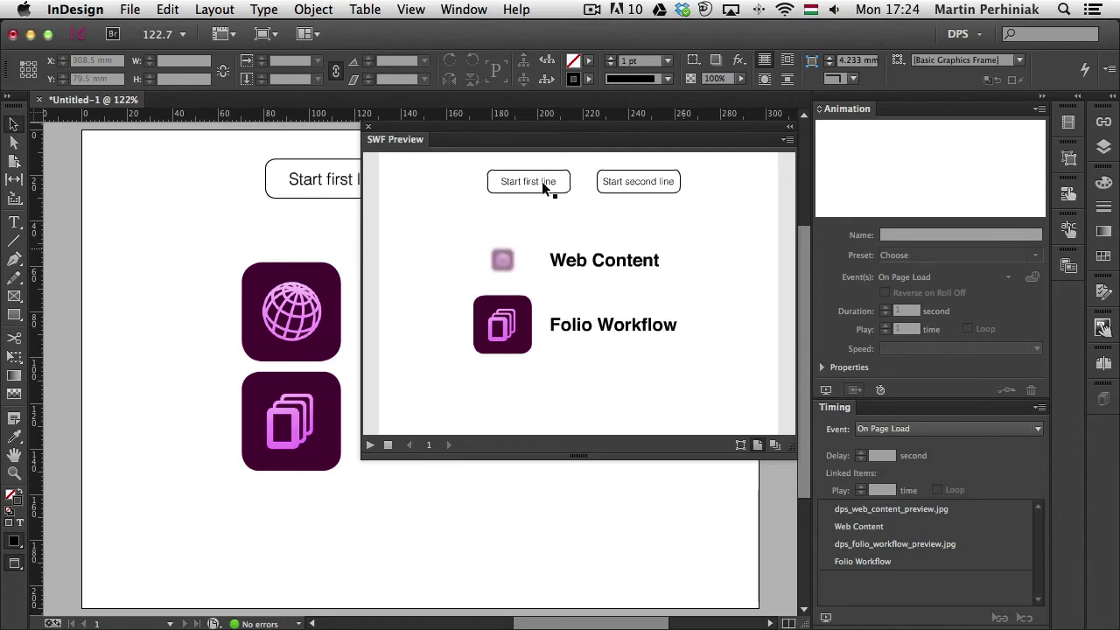
click(652, 182)
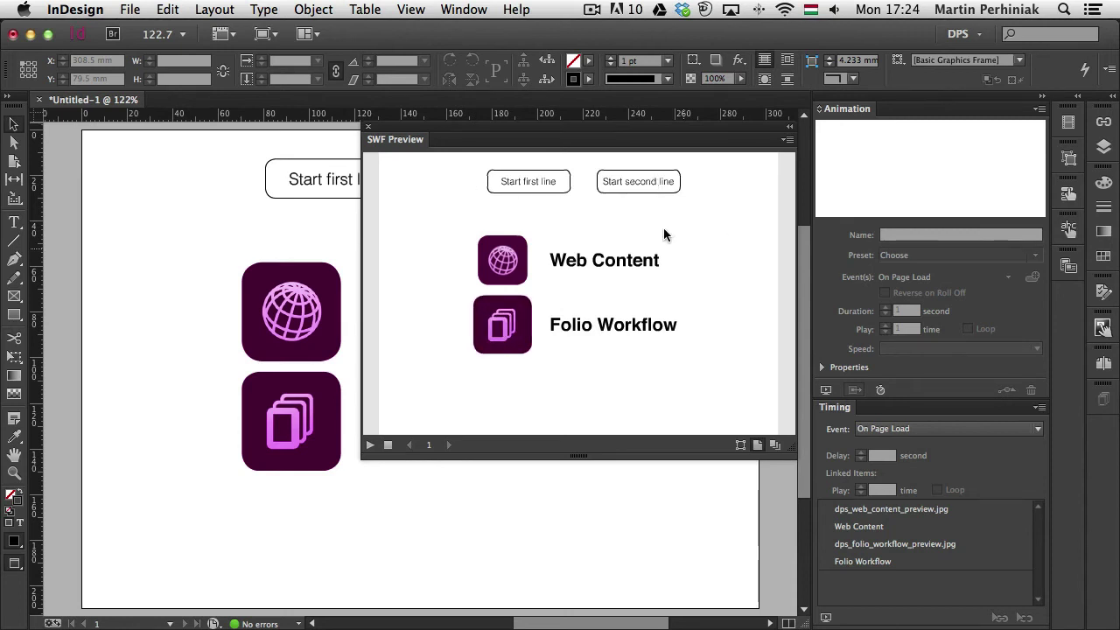
- Uncheck On Page Load for the globe icon's animation, leaving only On Release
click(368, 127)
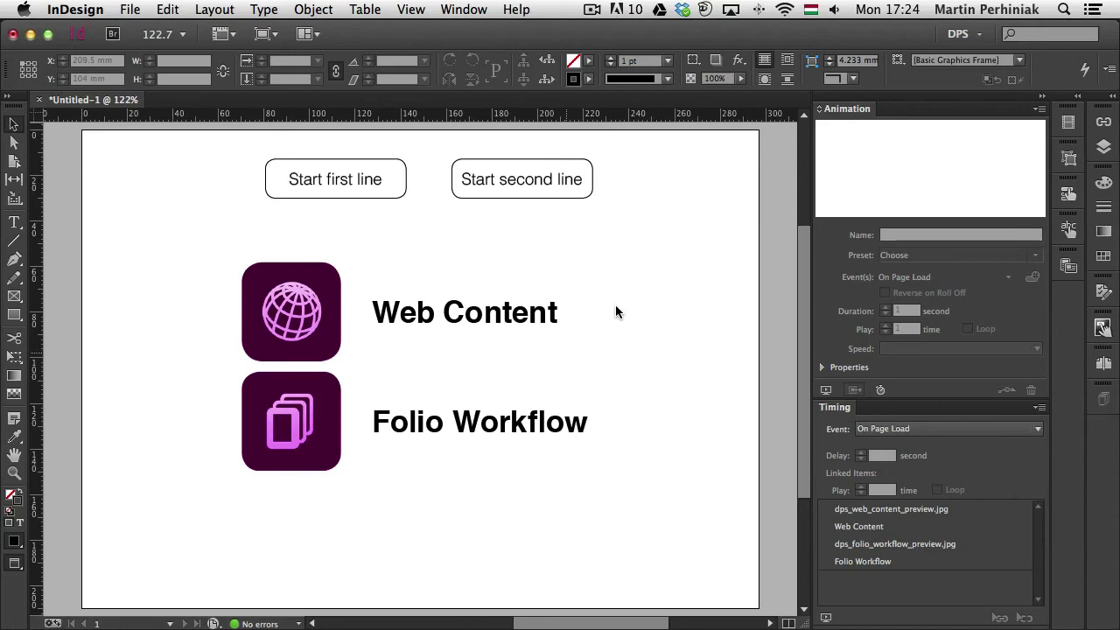
click(339, 293)
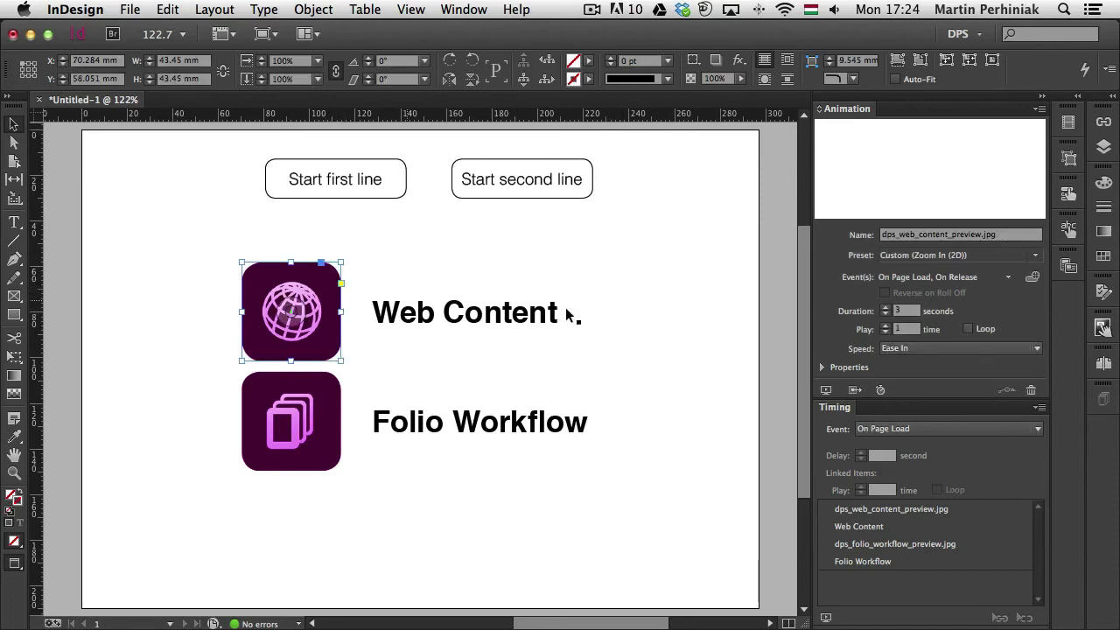
click(1008, 276)
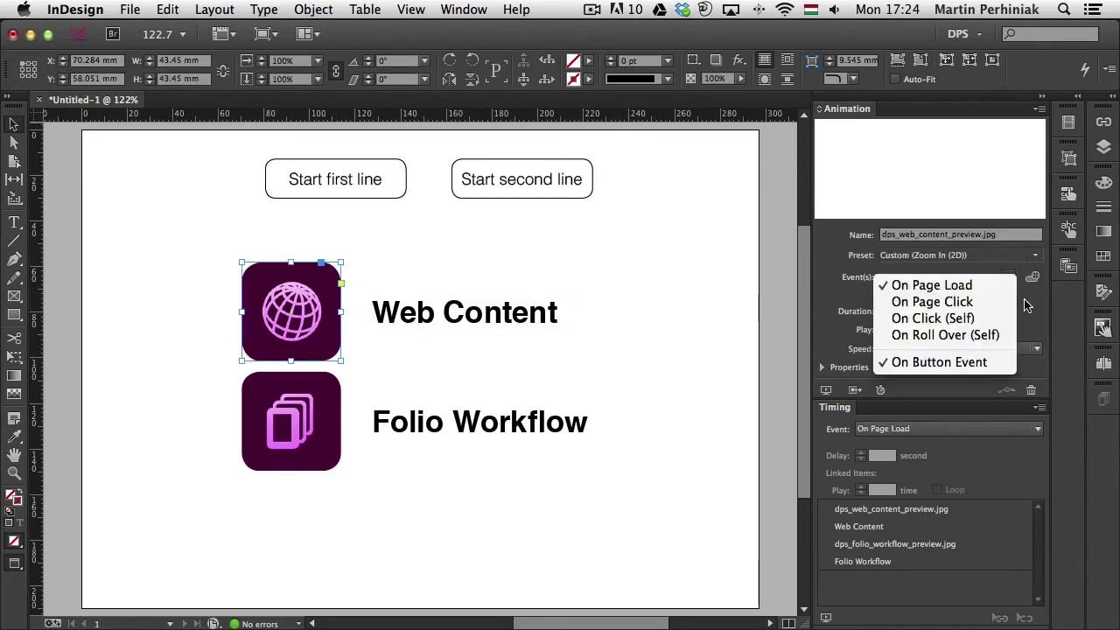
click(1008, 276)
click(1009, 277)
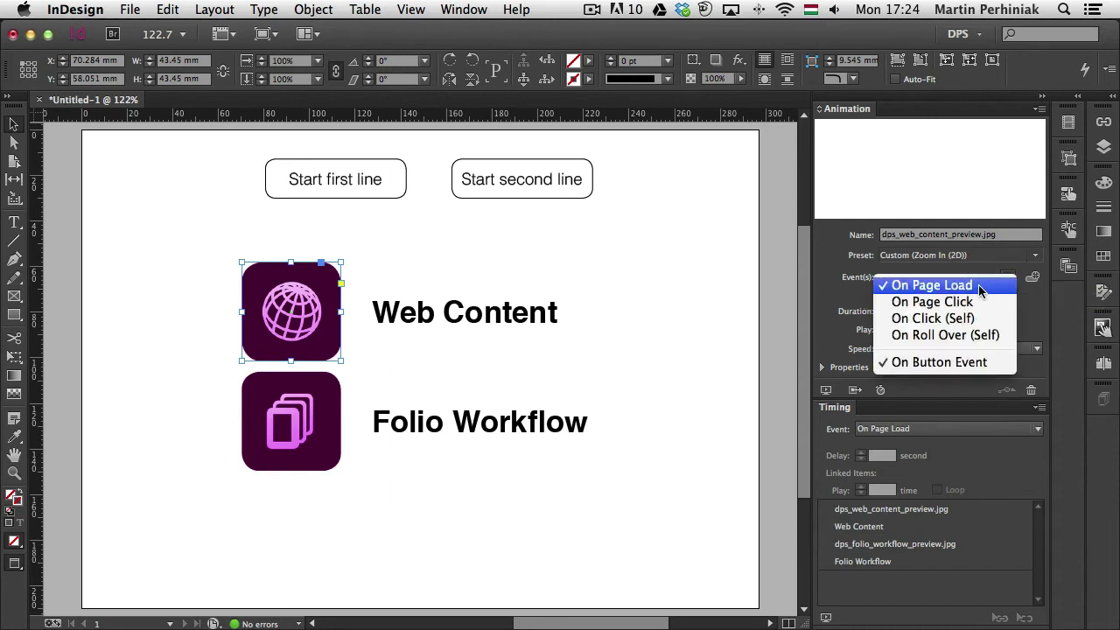
click(978, 287)
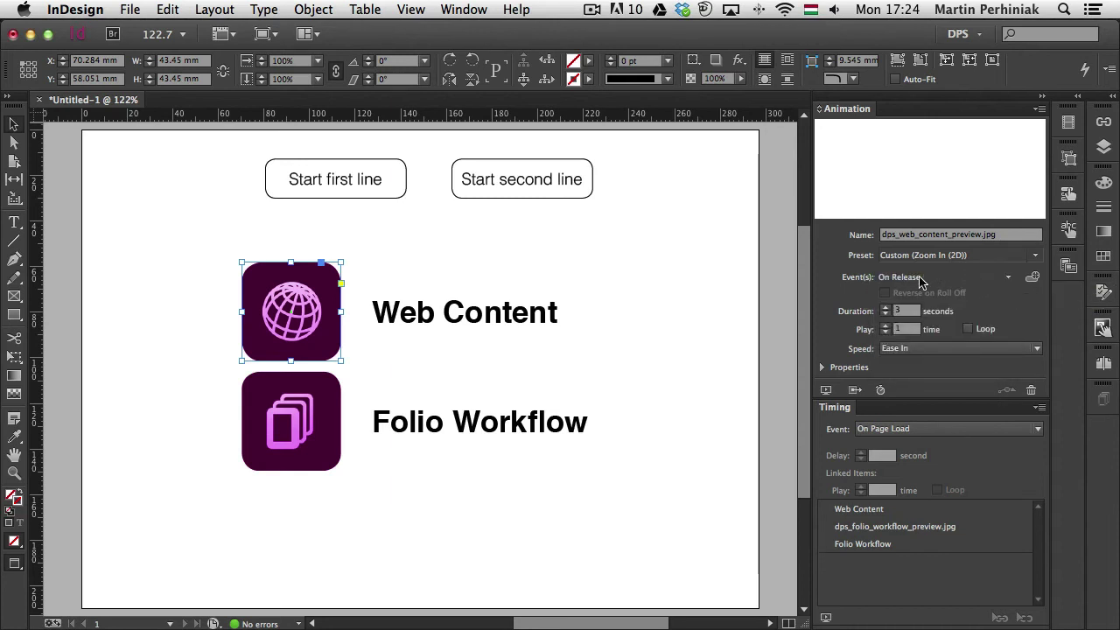
click(1008, 277)
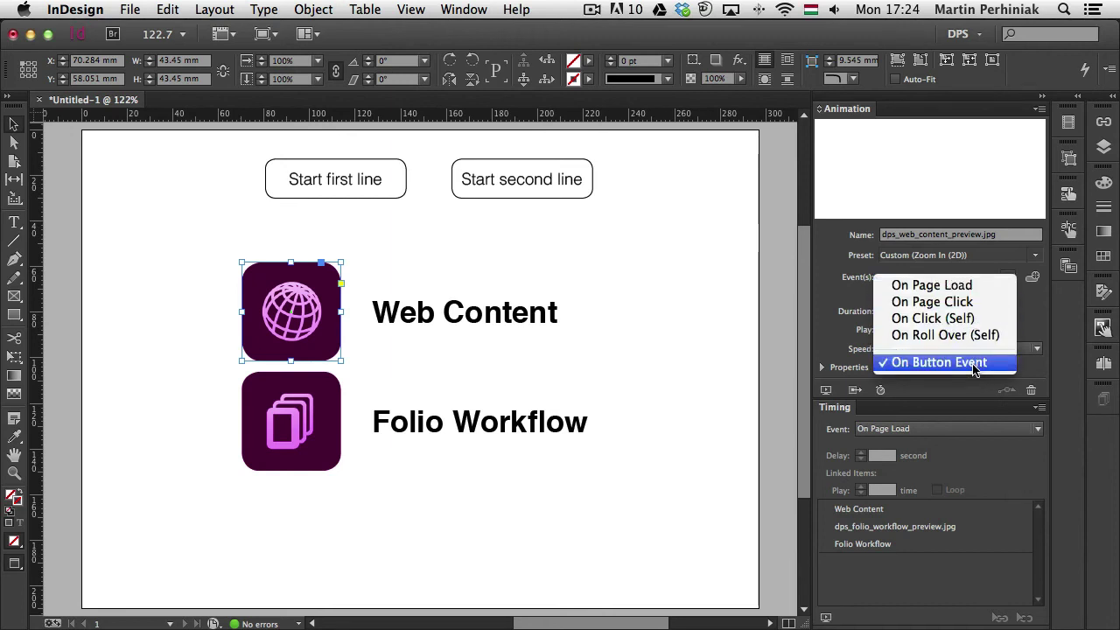
click(1041, 312)
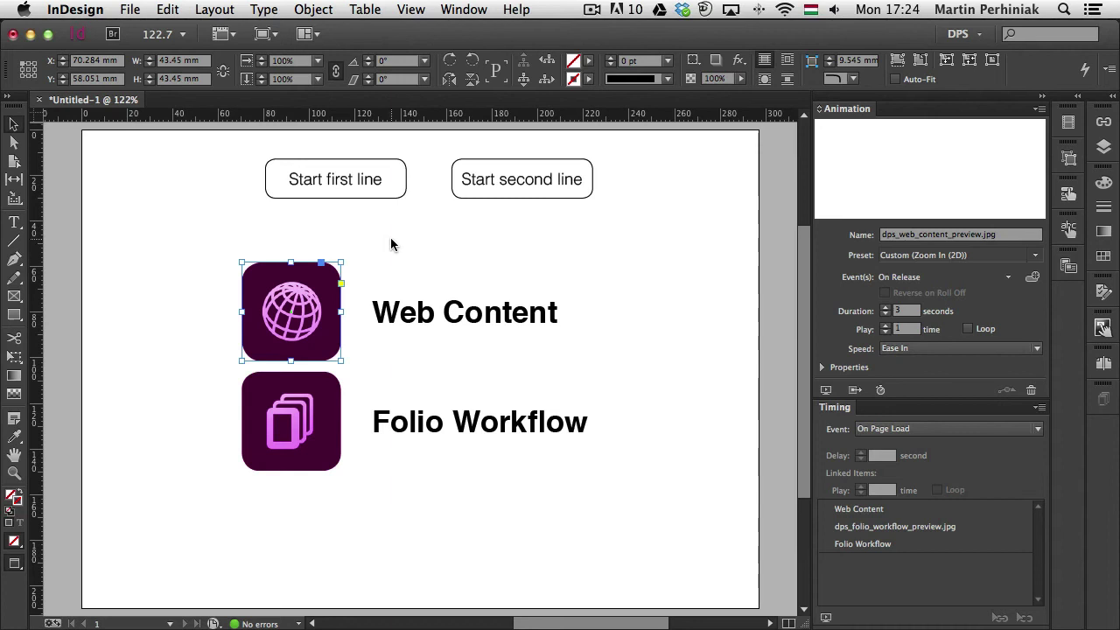
- Uncheck On Page Load for the Folio Workflow icon's animation, leaving only On Release
click(331, 404)
click(1008, 277)
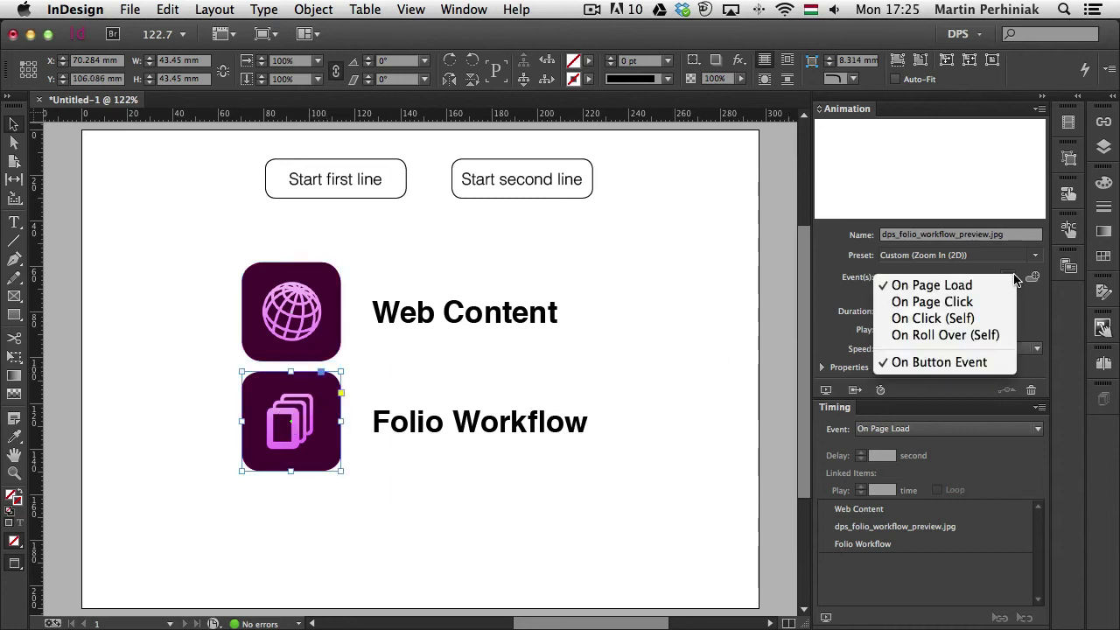
click(961, 286)
click(1024, 289)
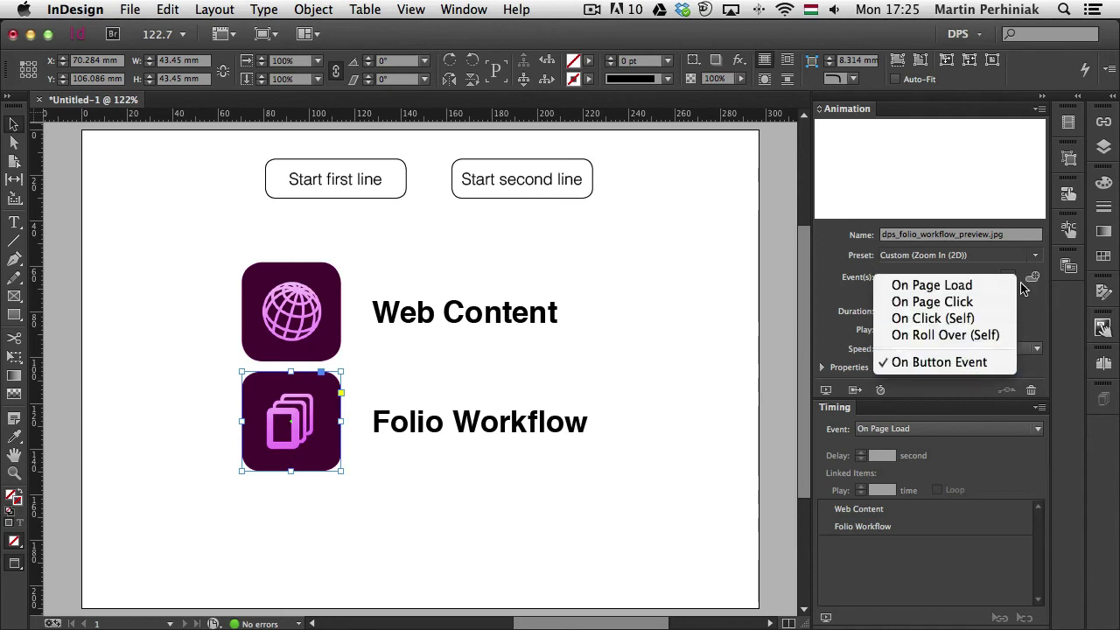
click(1006, 319)
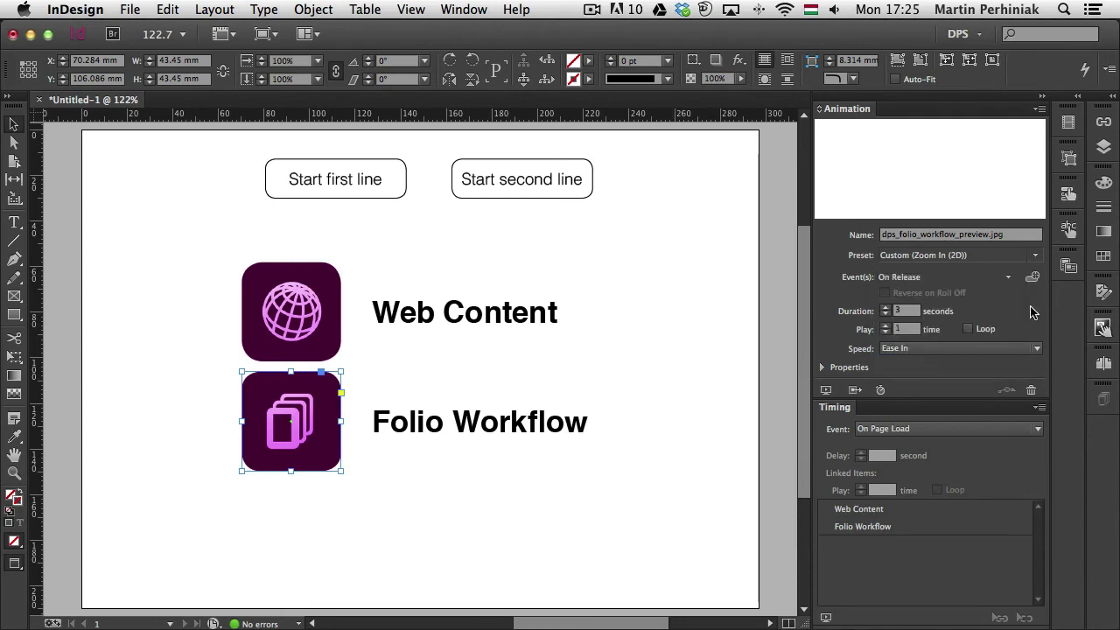
click(680, 245)
click(826, 390)
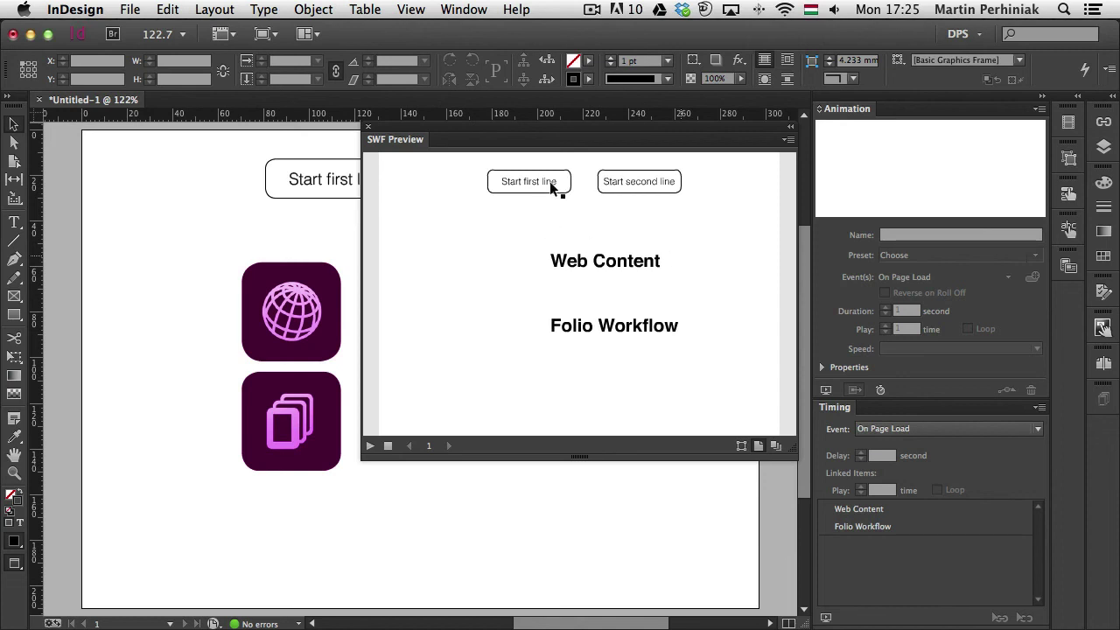
click(522, 181)
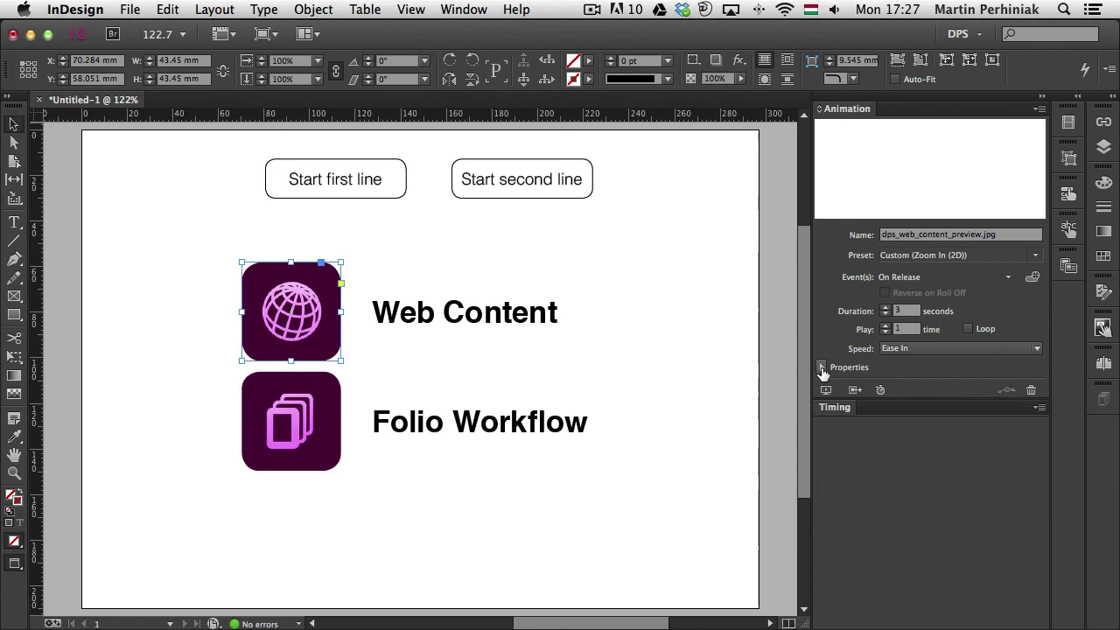
- Expand the globe animation's Properties section to show the Animate From Current Appearance settings
click(822, 369)
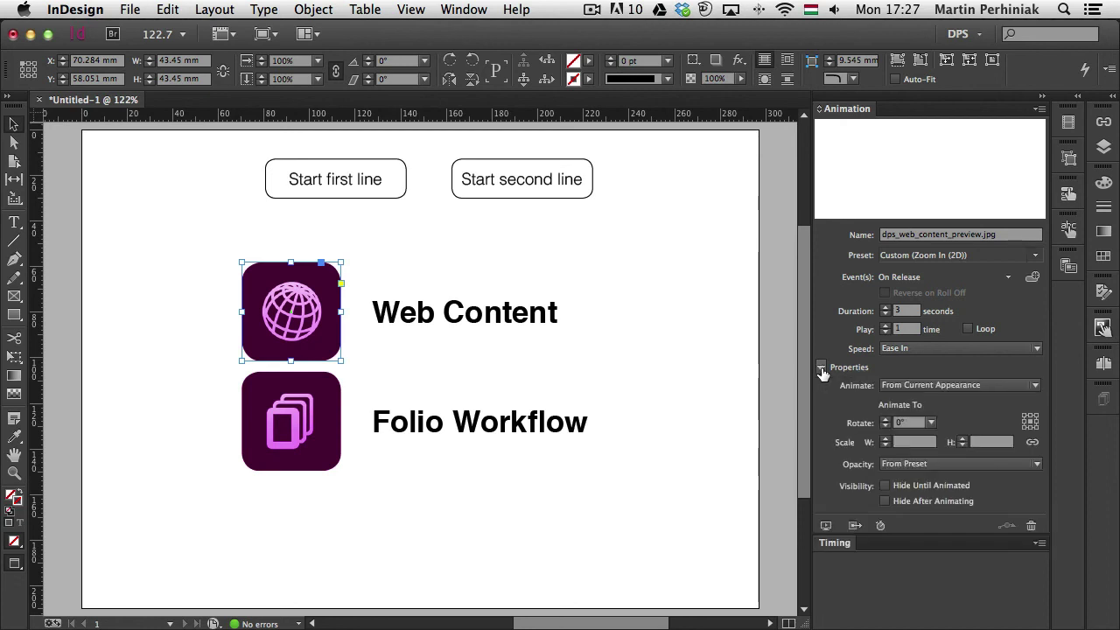